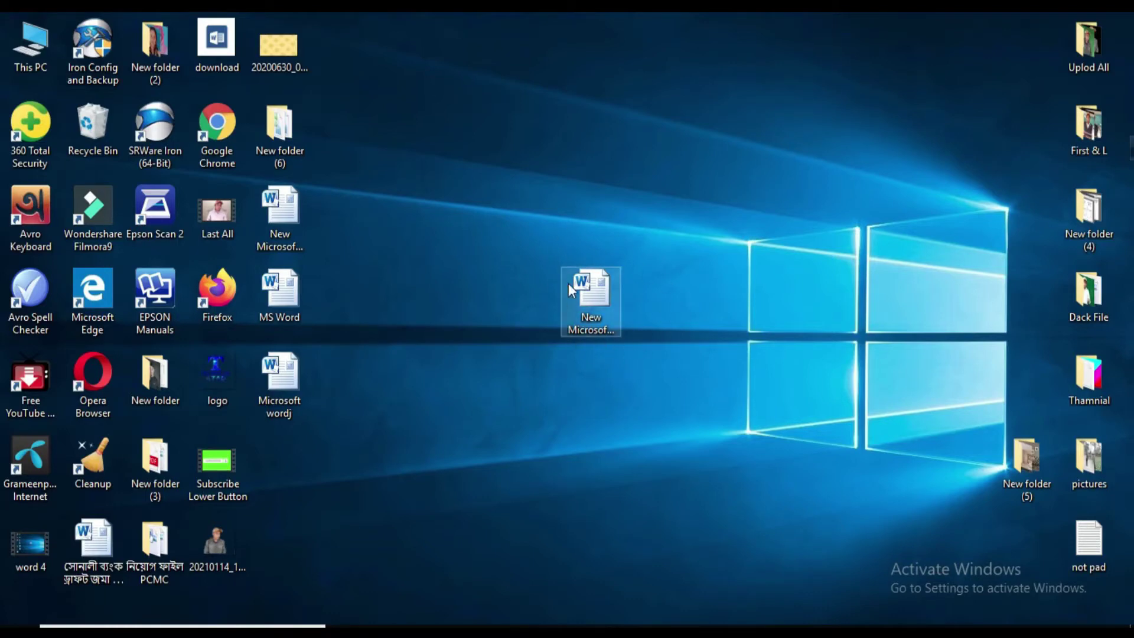
- Open the New Microsoft Word Document and close the Office Activation Wizard
{"action": "double_click", "coordinate": [599, 296]}
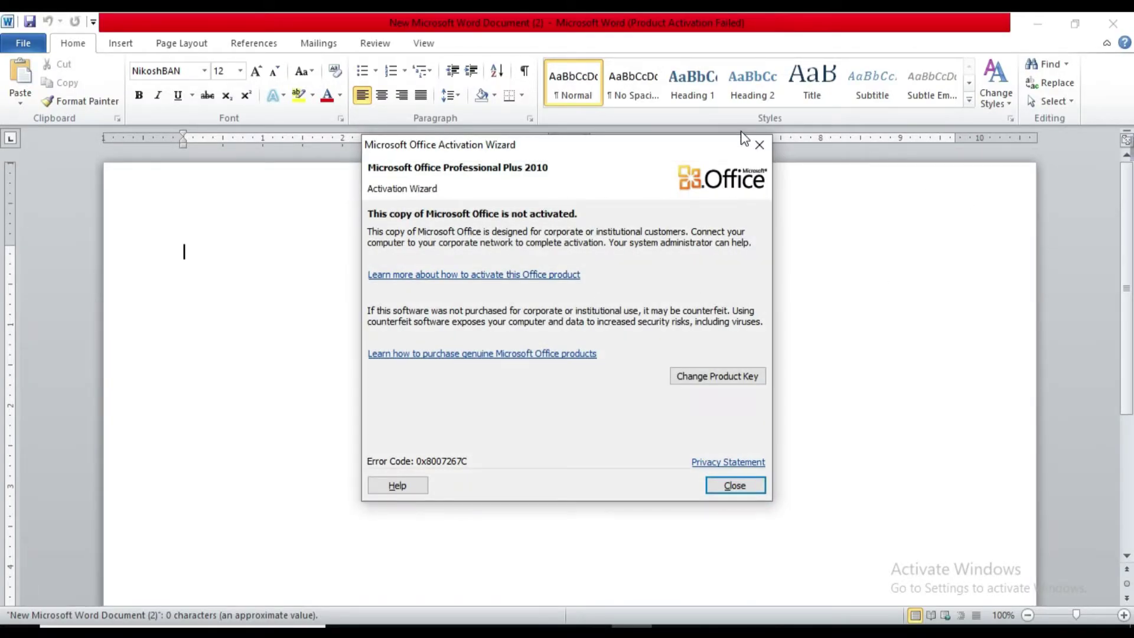
{"action": "left_click", "coordinate": [760, 145]}
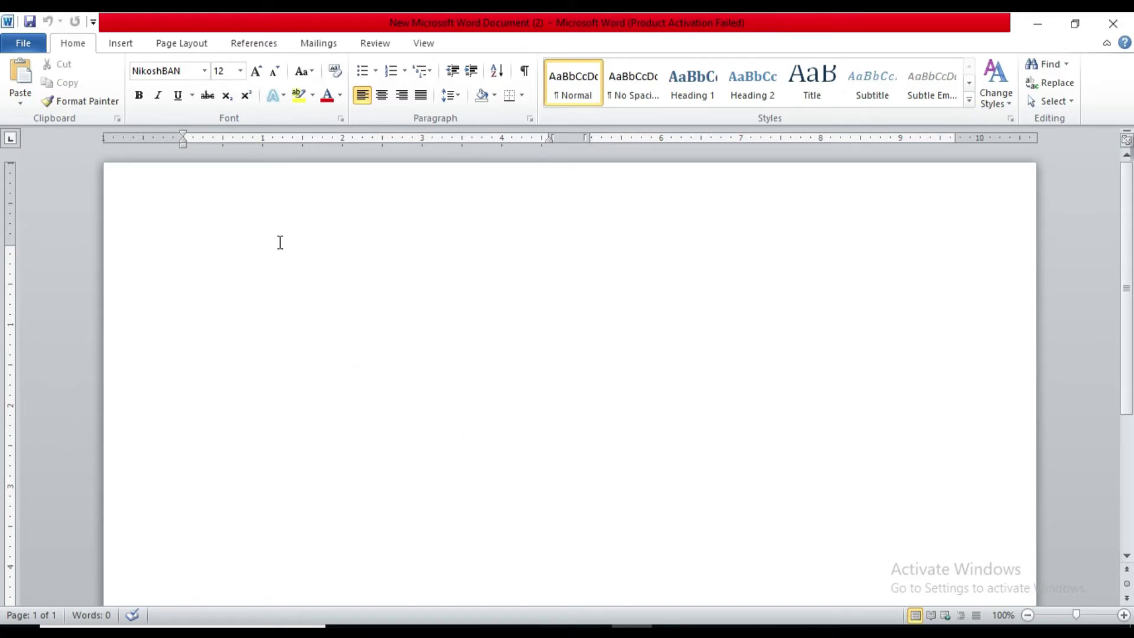
- Apply a Margins preset to the blank page from Page Layout
{"action": "left_click", "coordinate": [185, 42]}
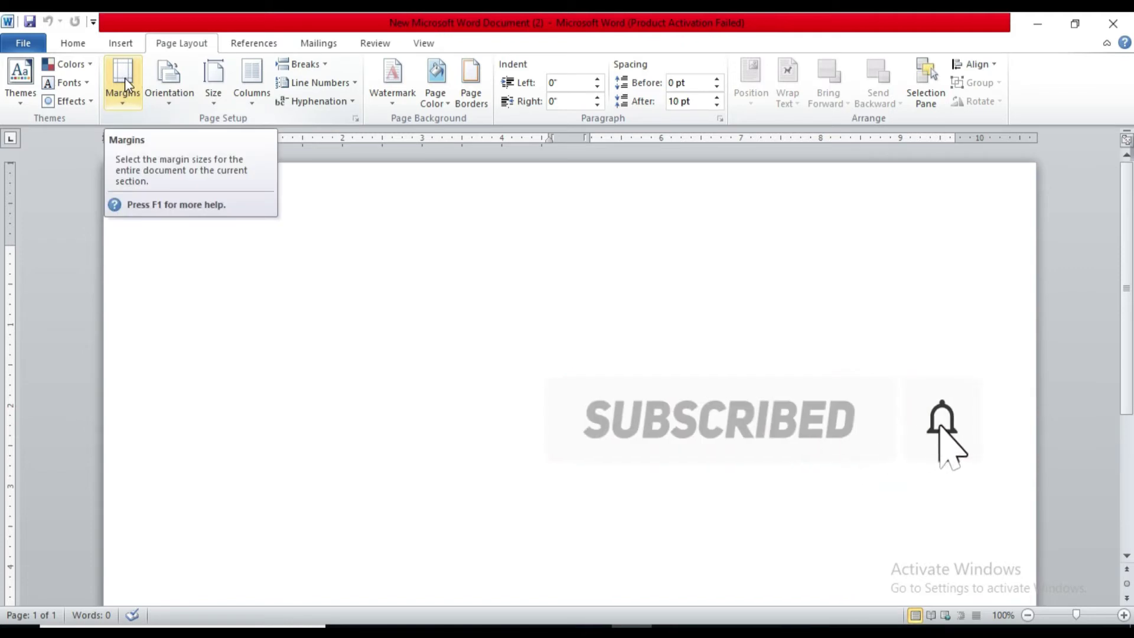
{"action": "left_click", "coordinate": [123, 96]}
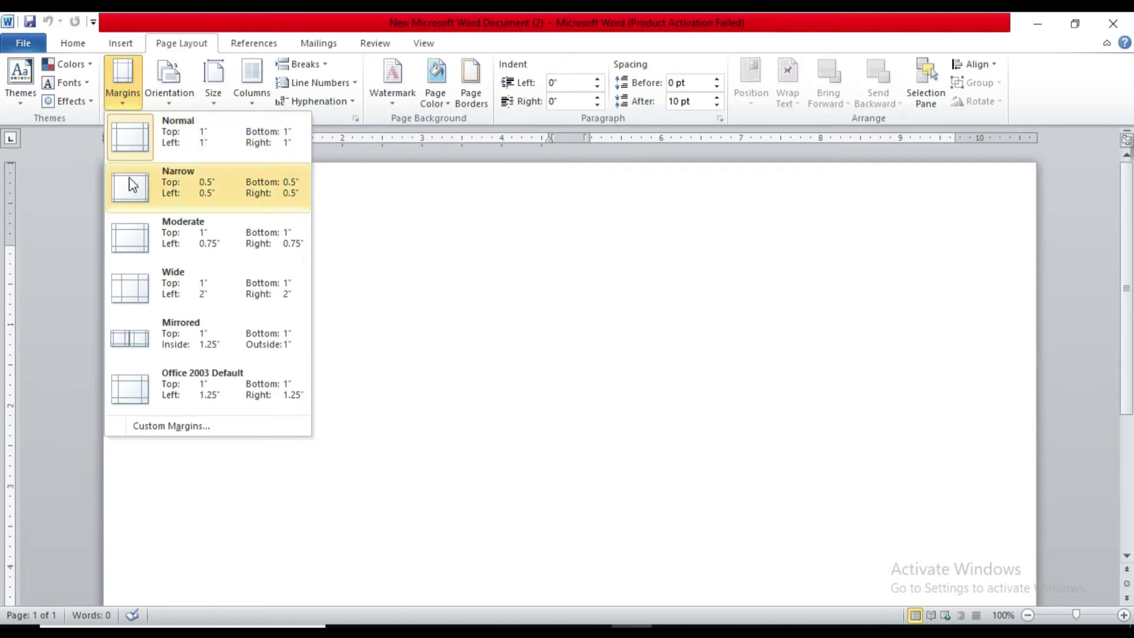
{"action": "left_click", "coordinate": [134, 145]}
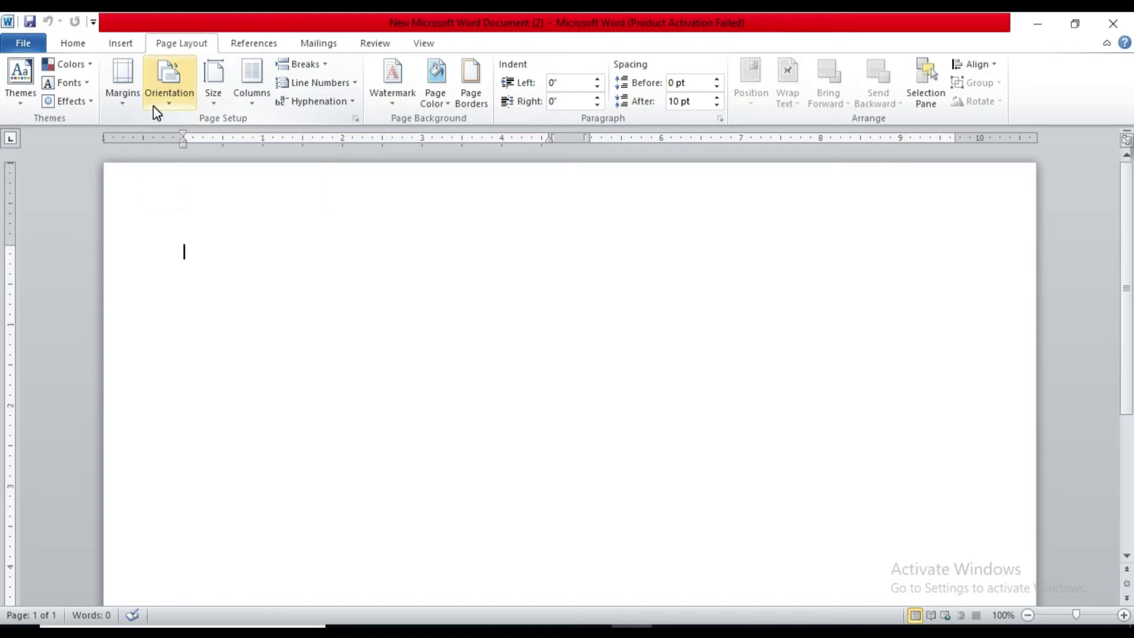
- Switch the page to Landscape orientation and split it into two columns
{"action": "left_click", "coordinate": [174, 106]}
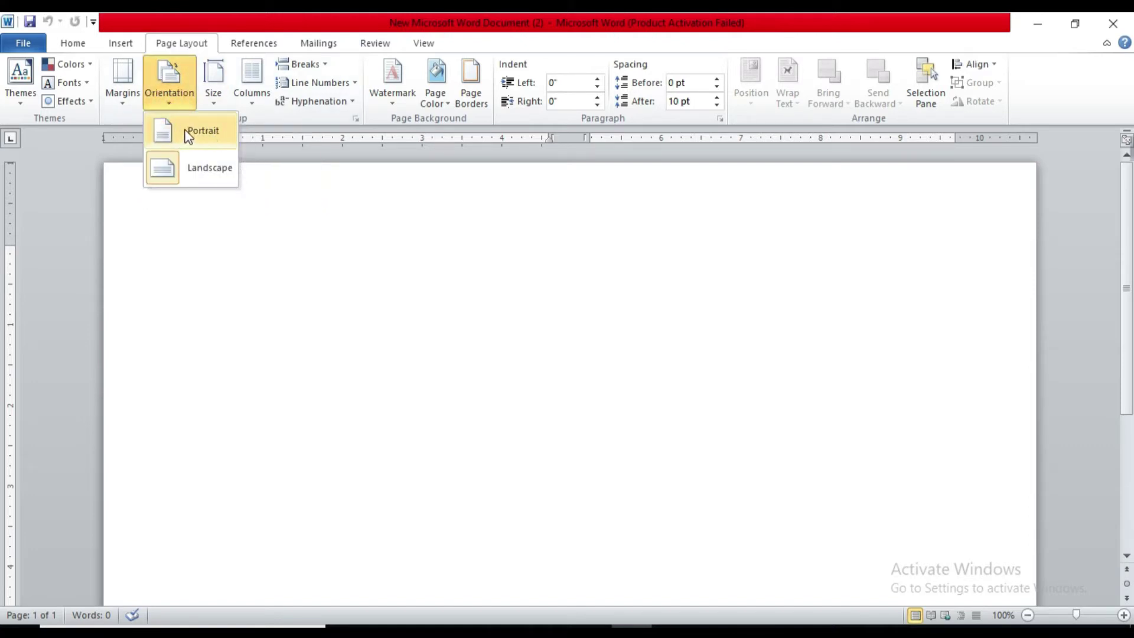
{"action": "left_click", "coordinate": [213, 171]}
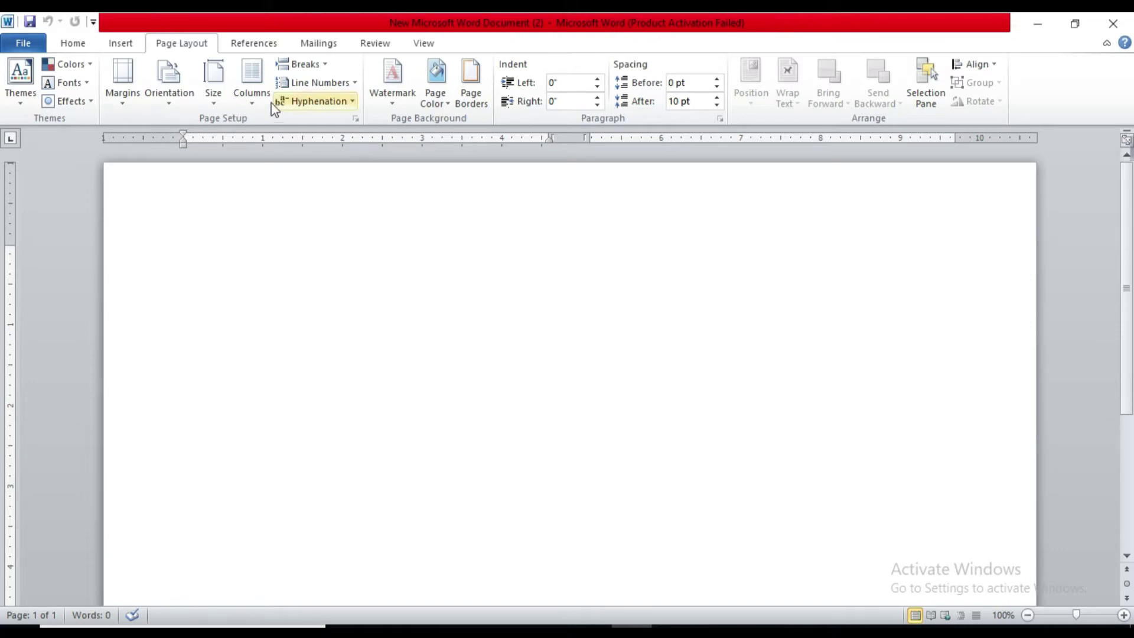
{"action": "left_click", "coordinate": [254, 105]}
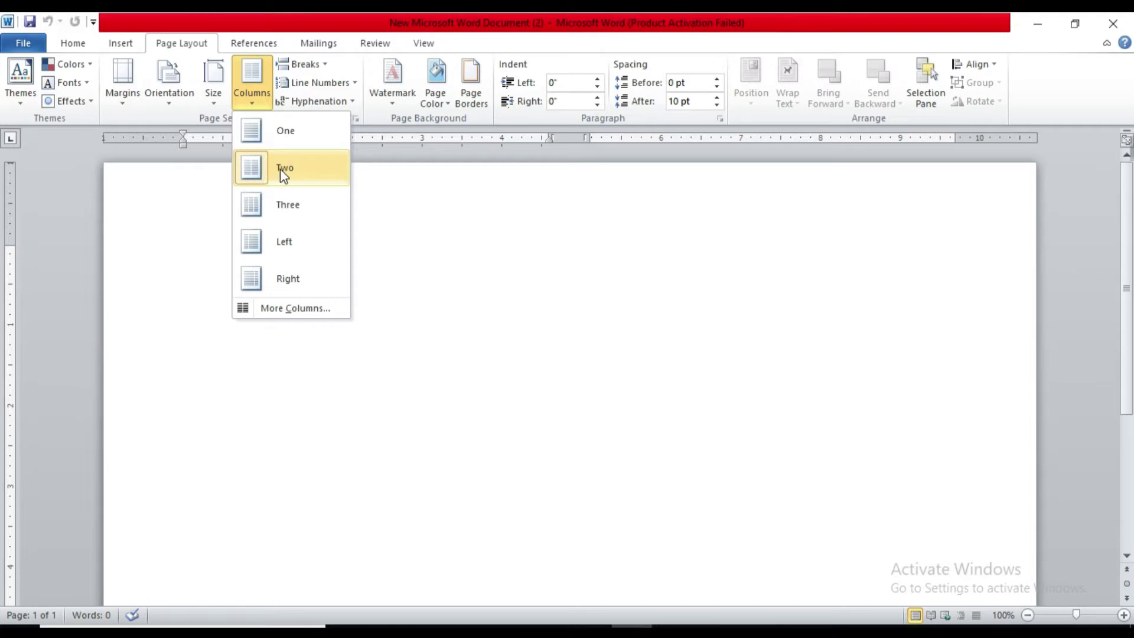
{"action": "left_click", "coordinate": [261, 167]}
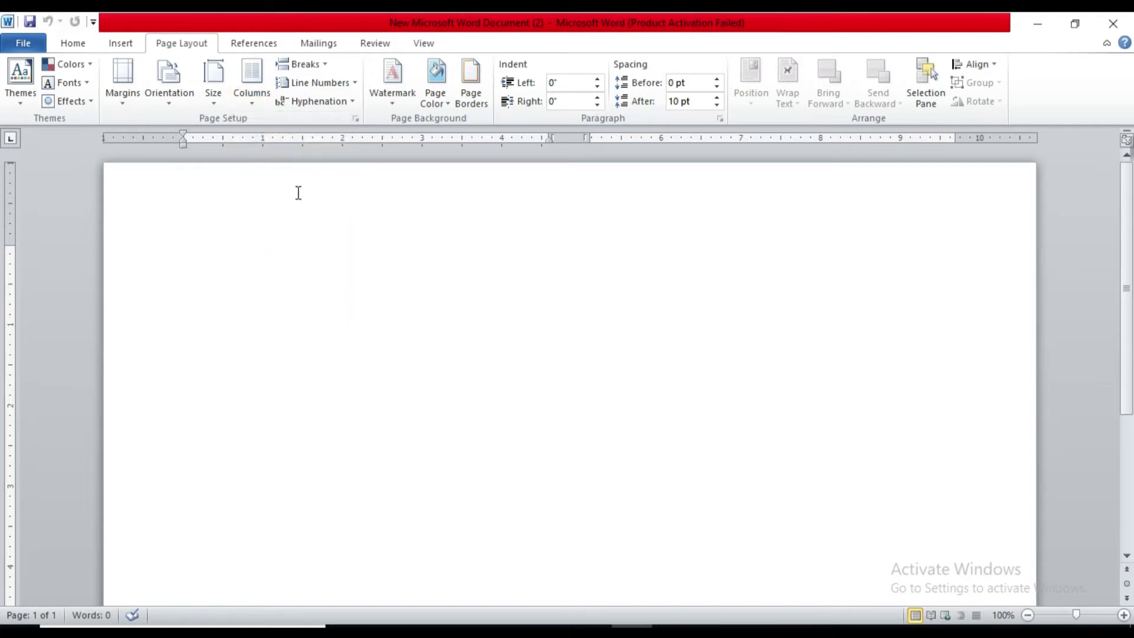
{"action": "left_click", "coordinate": [80, 44]}
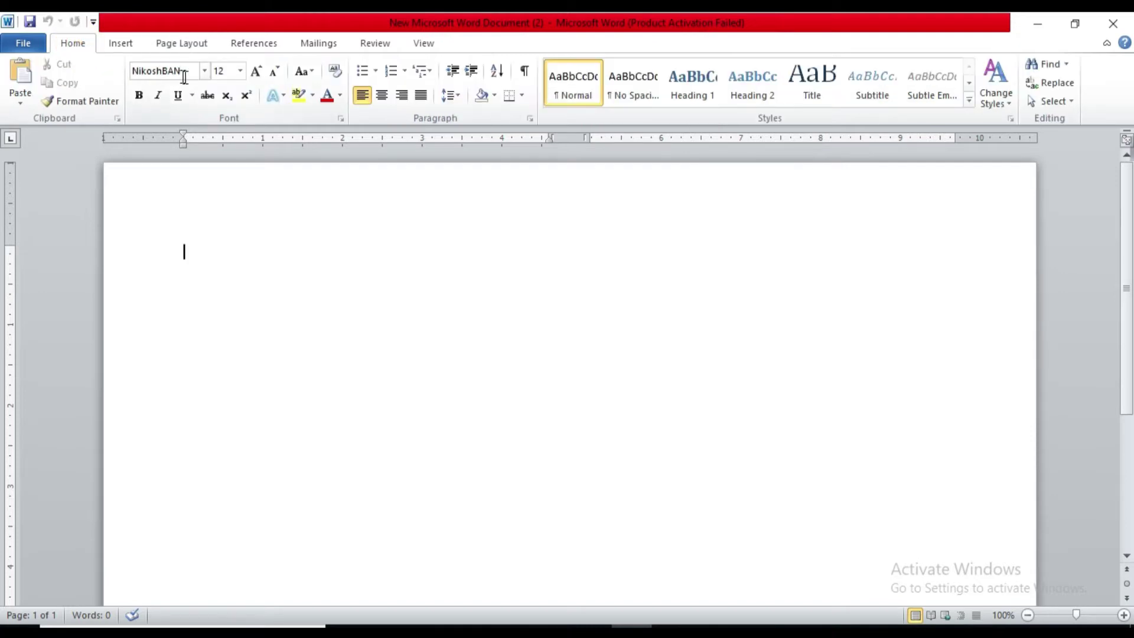
{"action": "left_click", "coordinate": [204, 71]}
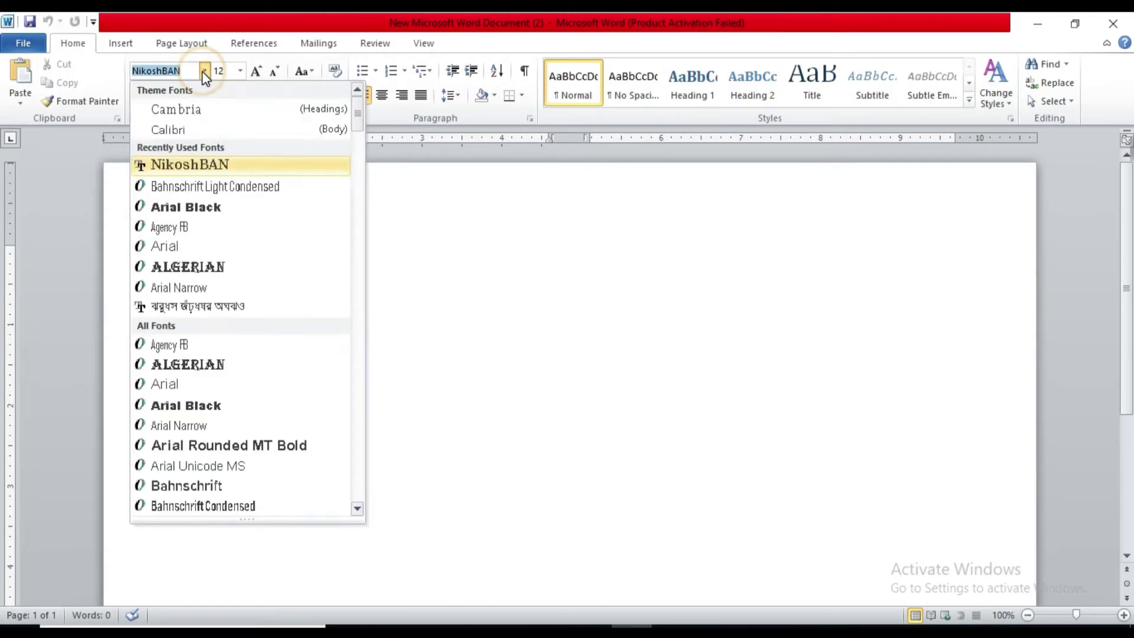
{"action": "left_click", "coordinate": [201, 165]}
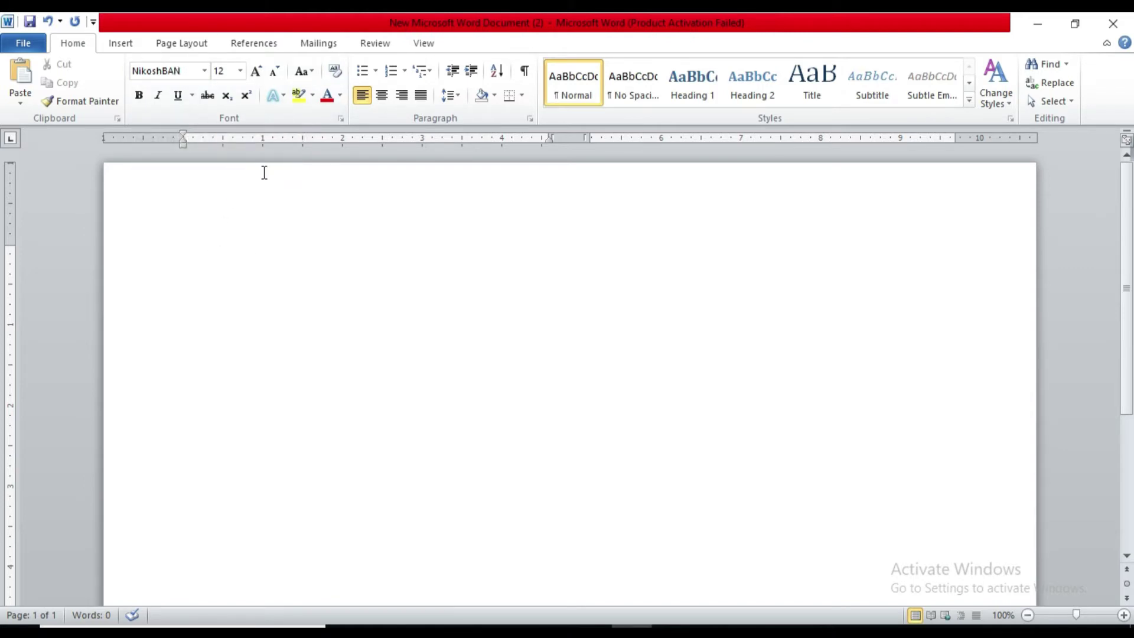
{"action": "left_click", "coordinate": [169, 47]}
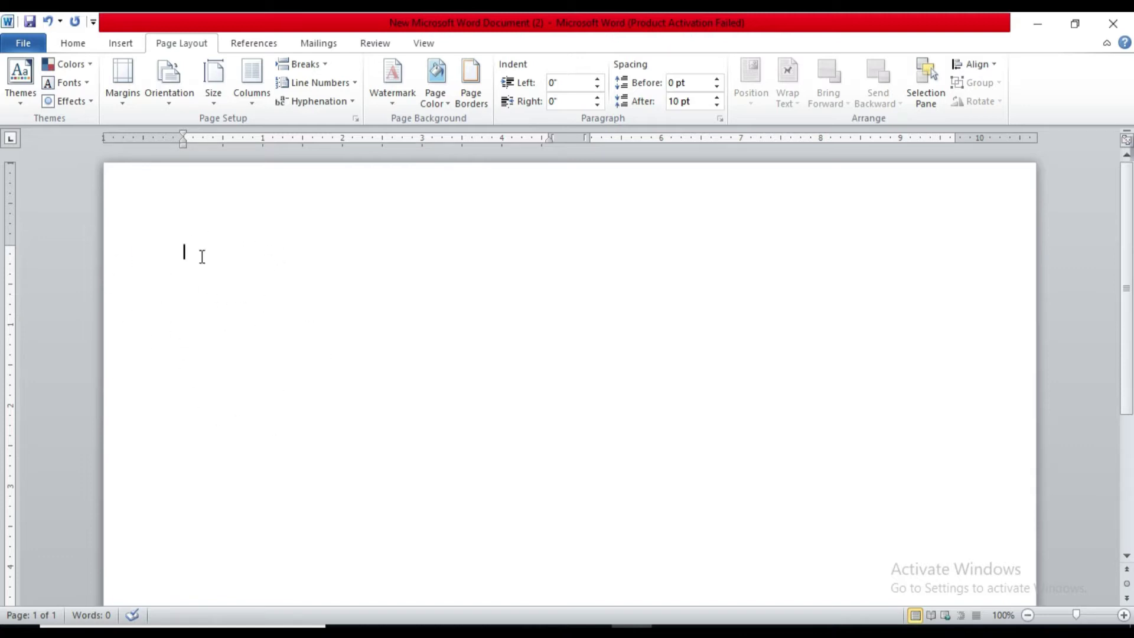
- Paste the Bengali cash memo text using Keep Source Formatting
{"action": "right_click", "coordinate": [242, 287]}
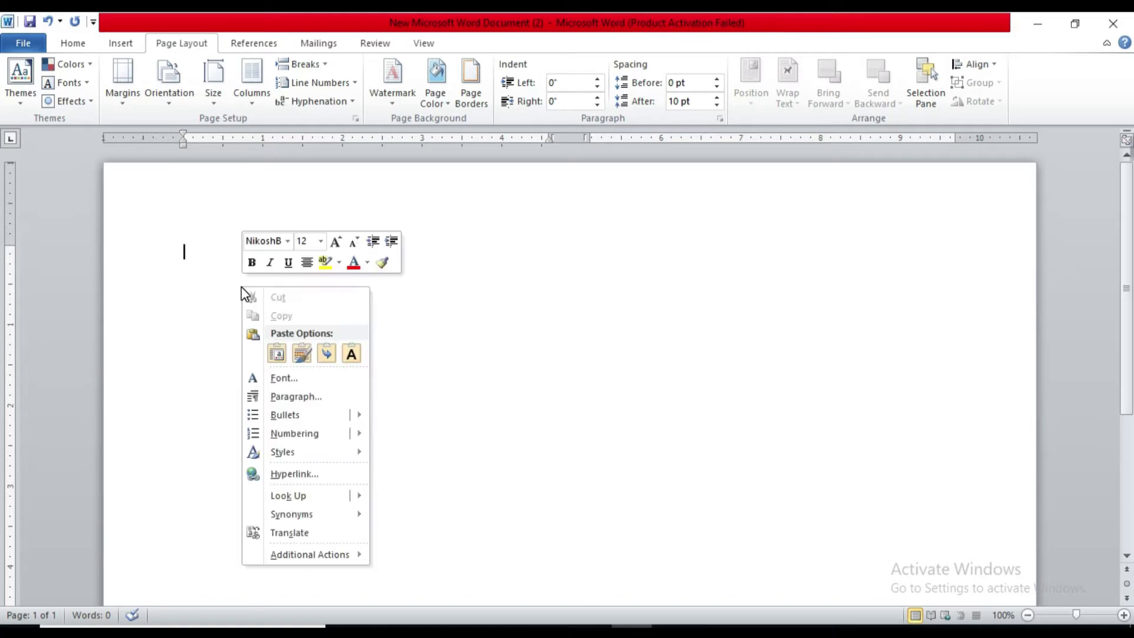
{"action": "left_click", "coordinate": [302, 354]}
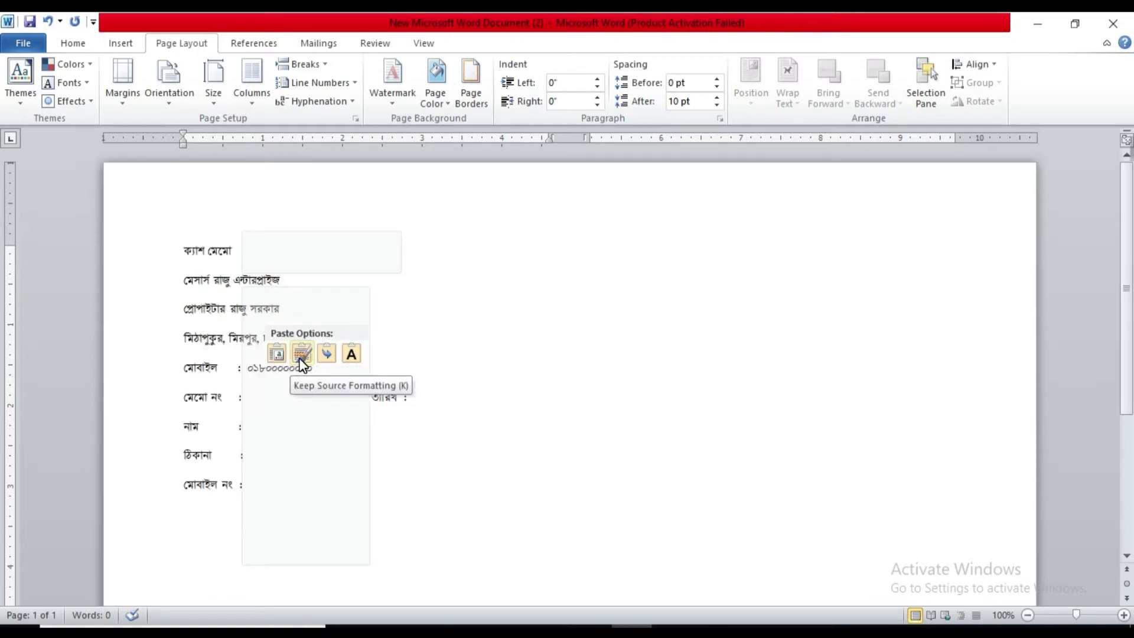
{"action": "scroll", "coordinate": [331, 265], "scroll_direction": "down", "scroll_amount": 1}
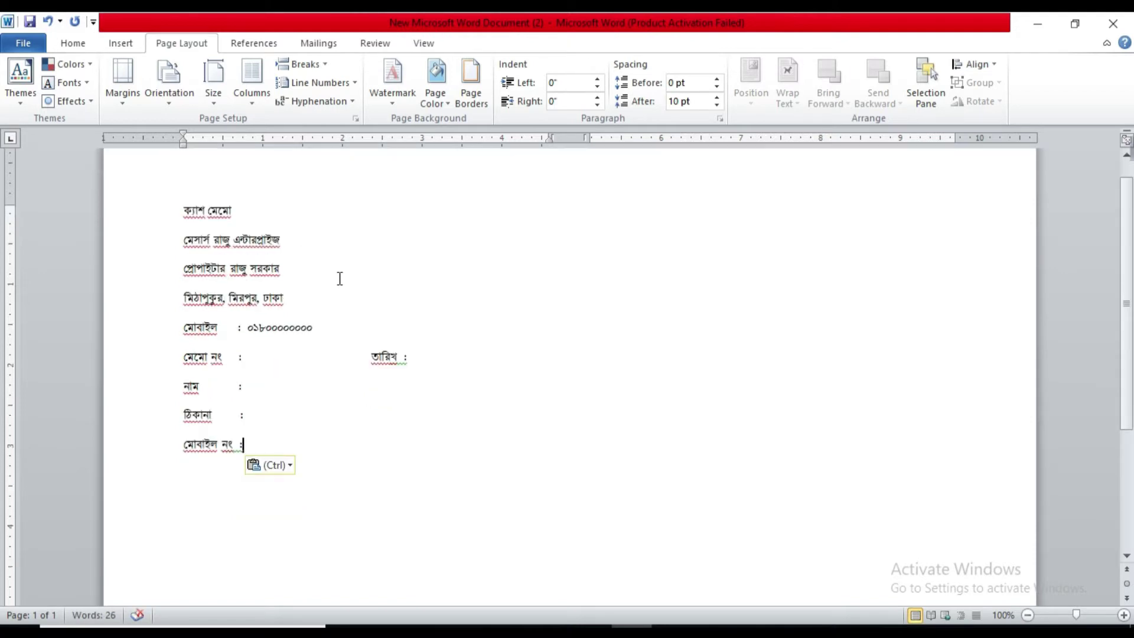
{"action": "scroll", "coordinate": [340, 278], "scroll_direction": "down", "scroll_amount": 1}
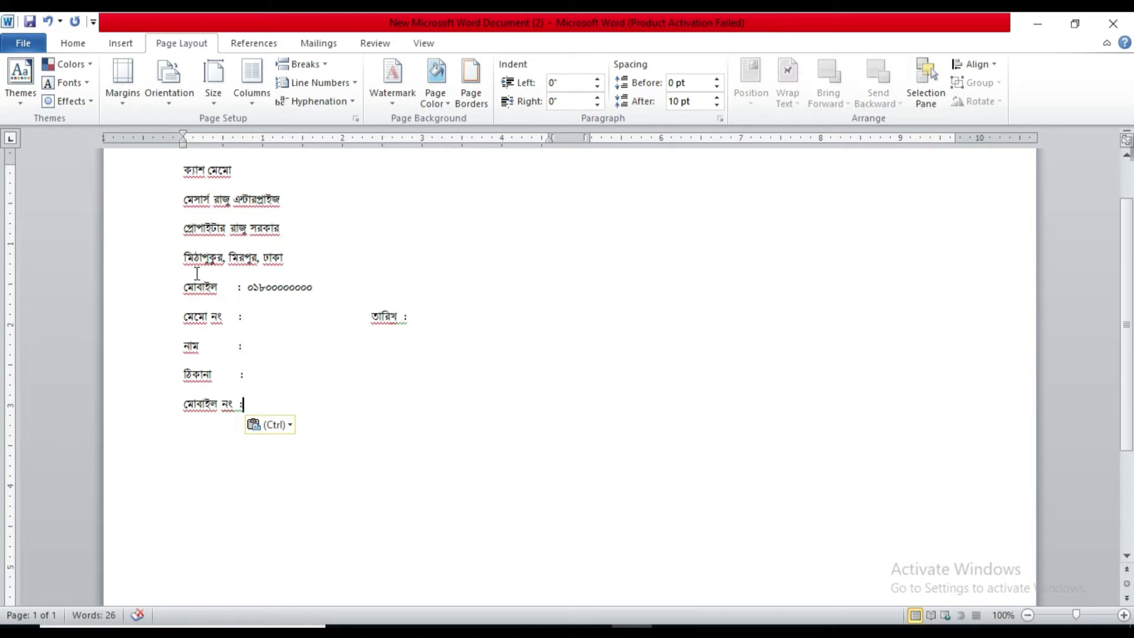
{"action": "scroll", "coordinate": [349, 291], "scroll_direction": "up", "scroll_amount": 1}
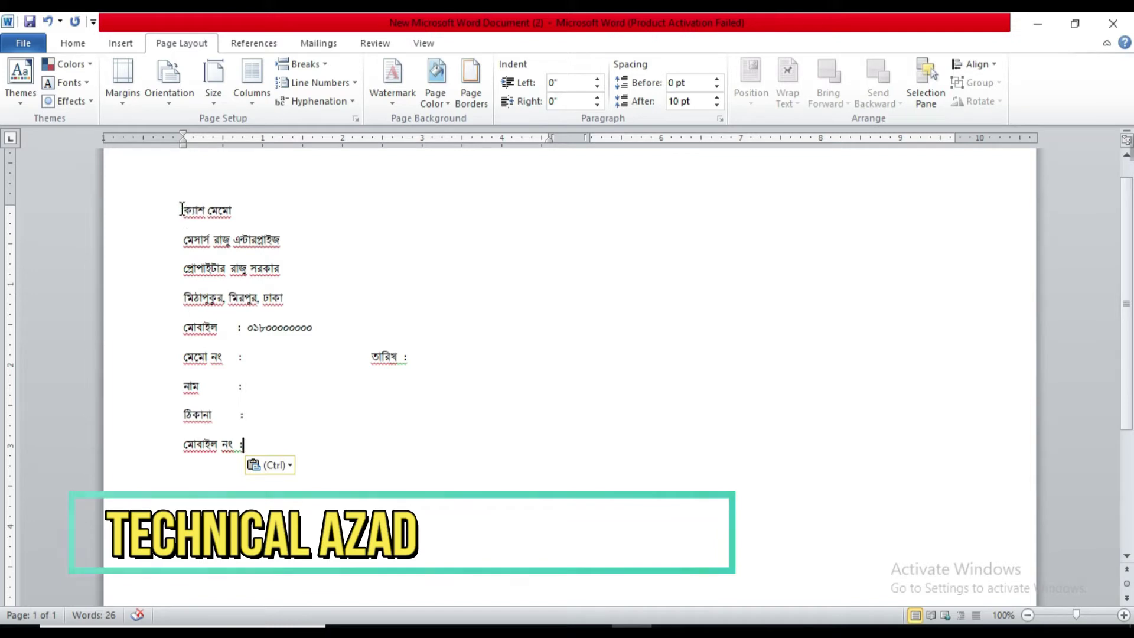
{"action": "left_click_drag", "start_coordinate": [183, 206], "coordinate": [314, 320]}
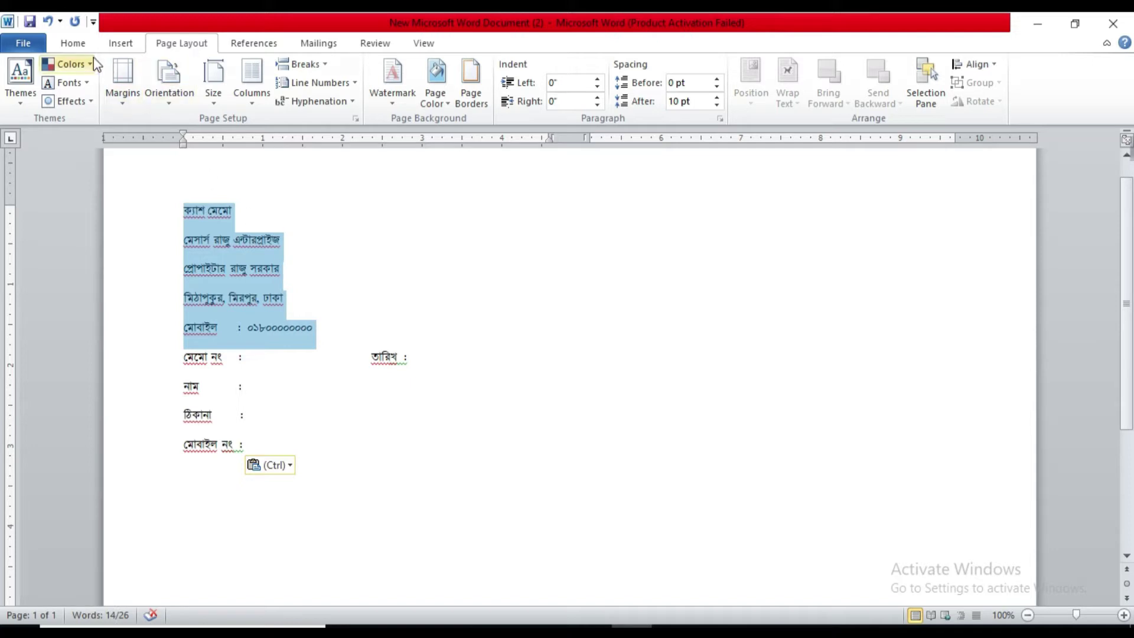
- Center the shop header lines and remove the space after each paragraph
{"action": "left_click", "coordinate": [73, 44]}
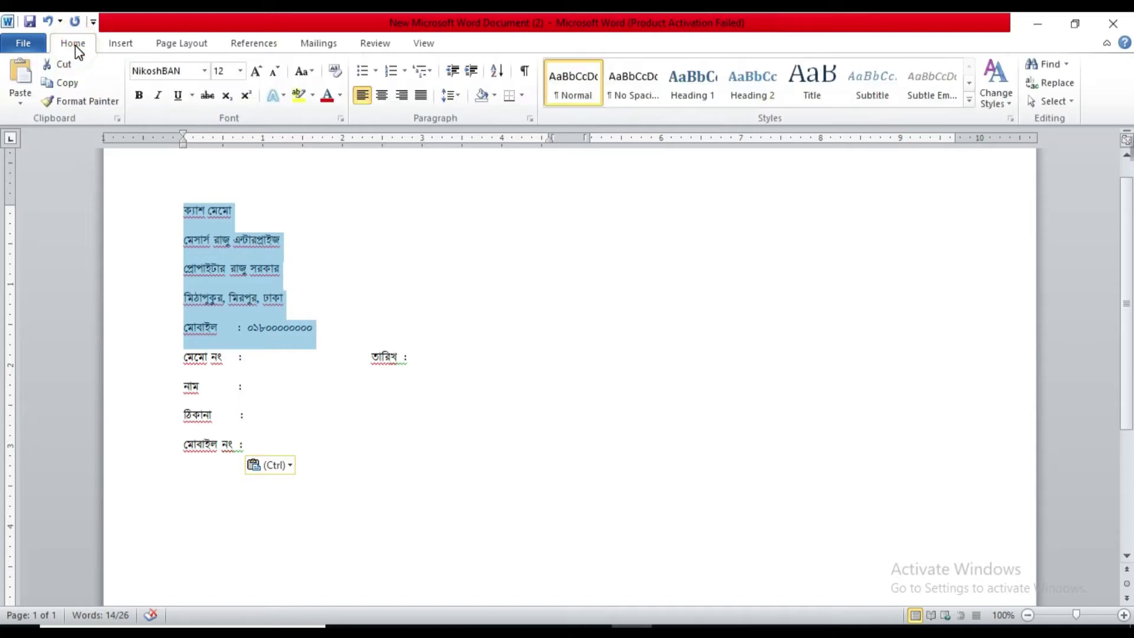
{"action": "left_click", "coordinate": [383, 97]}
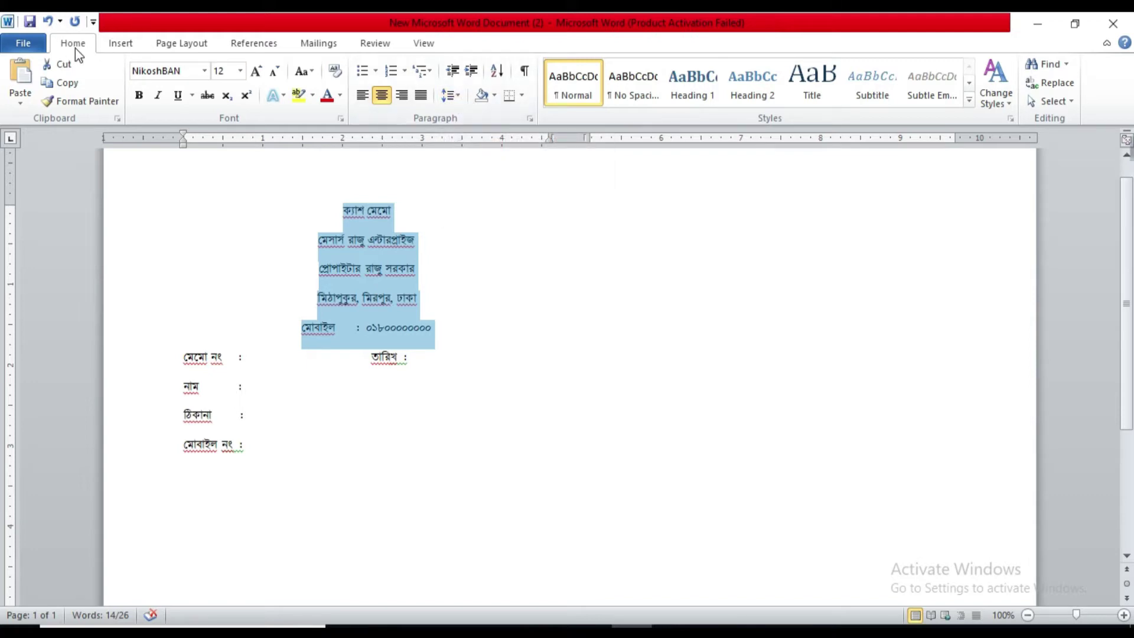
{"action": "left_click", "coordinate": [459, 95]}
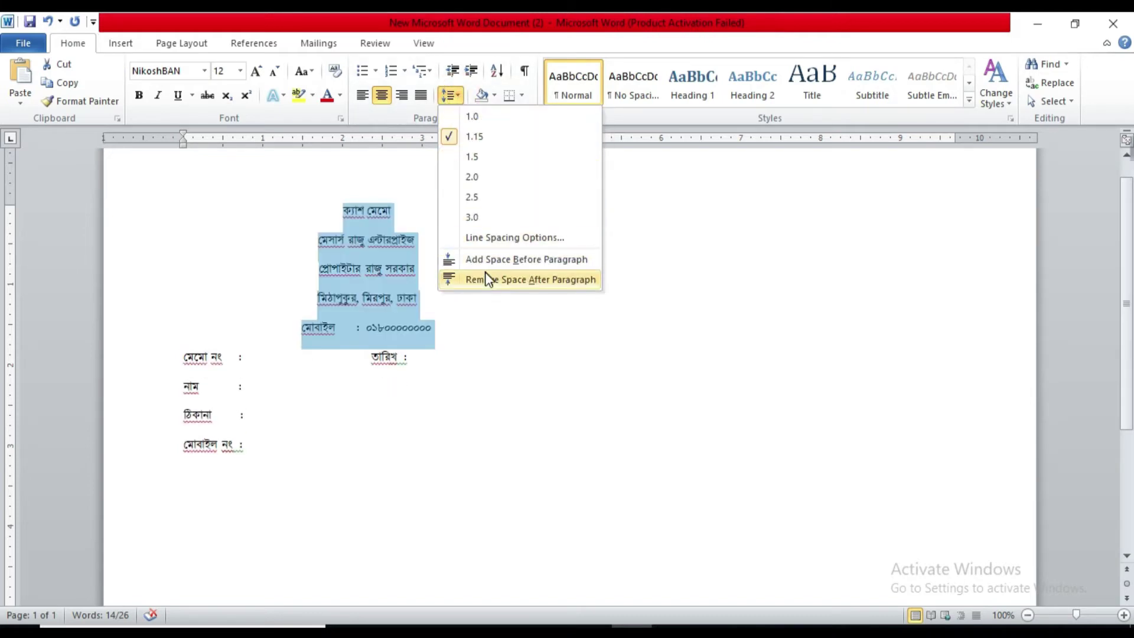
{"action": "left_click", "coordinate": [557, 280]}
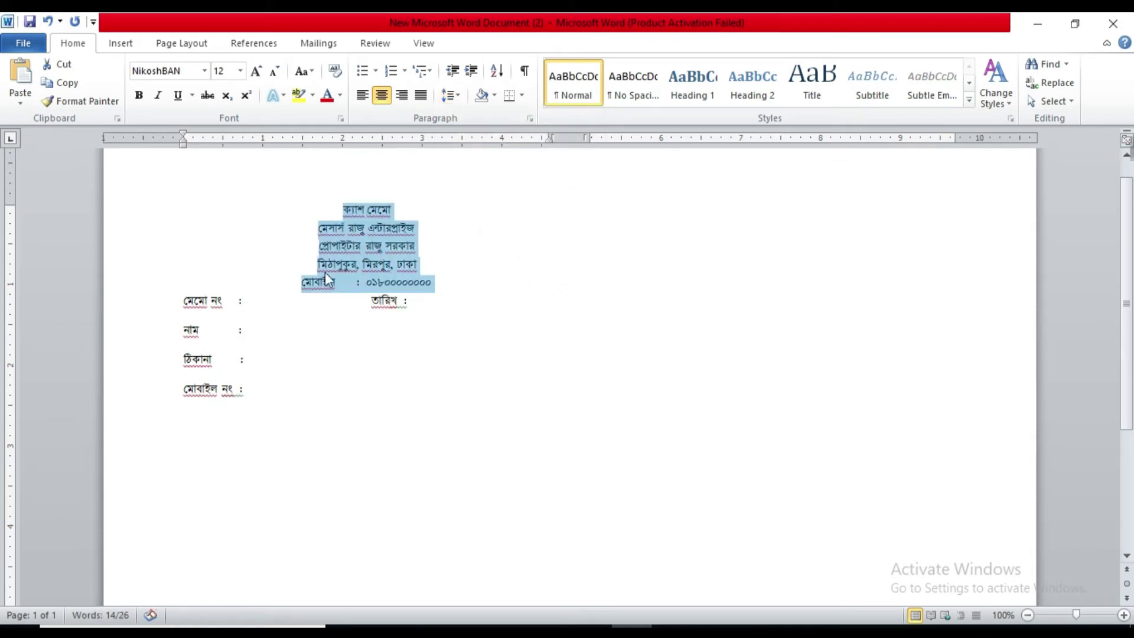
{"action": "left_click", "coordinate": [434, 233]}
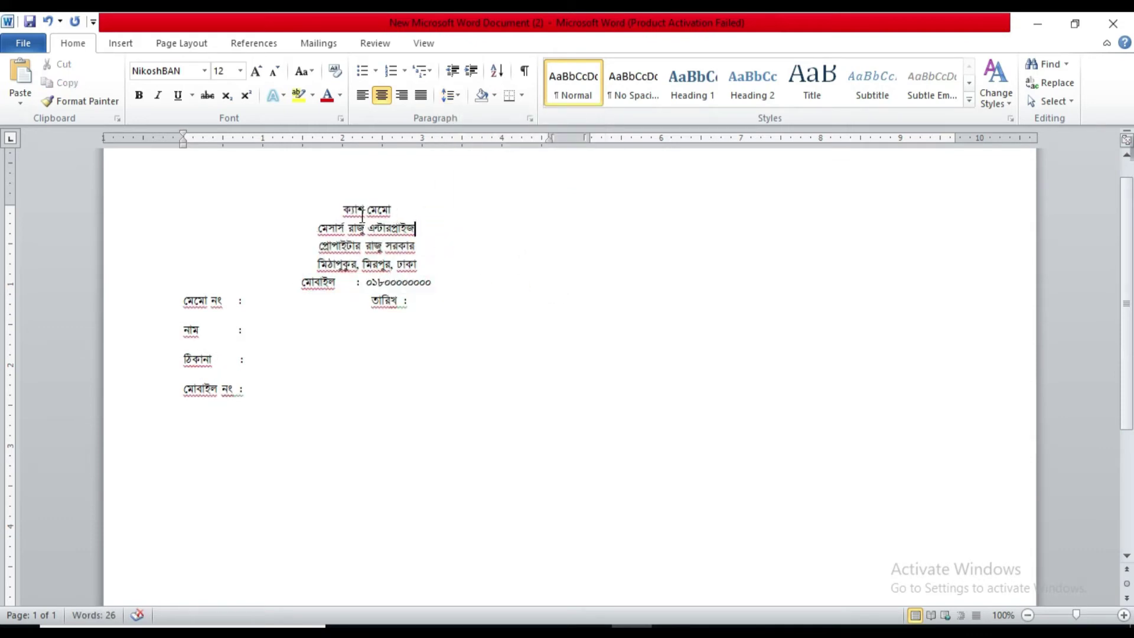
{"action": "left_click_drag", "start_coordinate": [418, 229], "coordinate": [318, 229]}
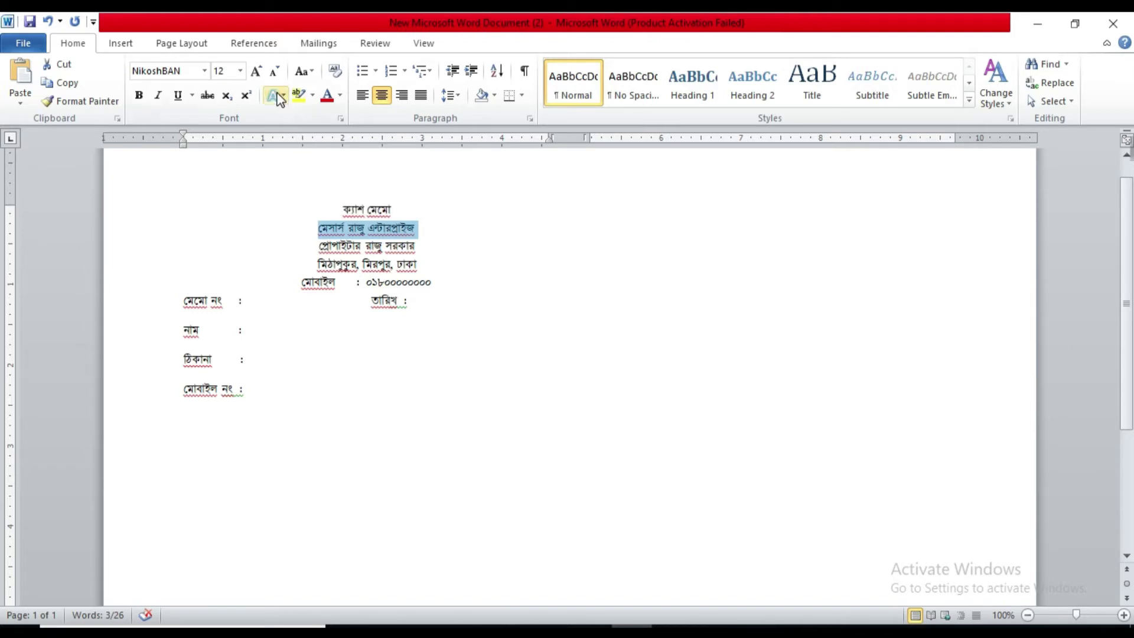
- Enlarge the shop name line to 24 pt
{"action": "left_click", "coordinate": [257, 72]}
{"action": "left_click", "coordinate": [258, 72]}
{"action": "left_click", "coordinate": [260, 74]}
{"action": "left_click", "coordinate": [260, 73]}
{"action": "left_click", "coordinate": [261, 73]}
{"action": "left_click", "coordinate": [261, 72]}
{"action": "left_click", "coordinate": [261, 74]}
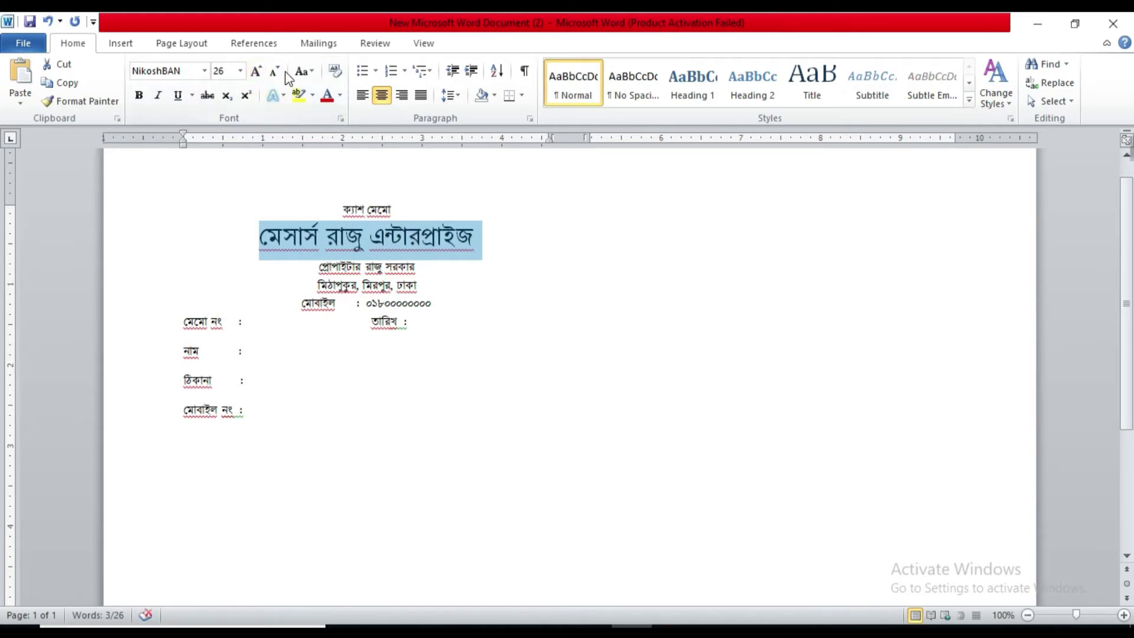
{"action": "left_click", "coordinate": [280, 72]}
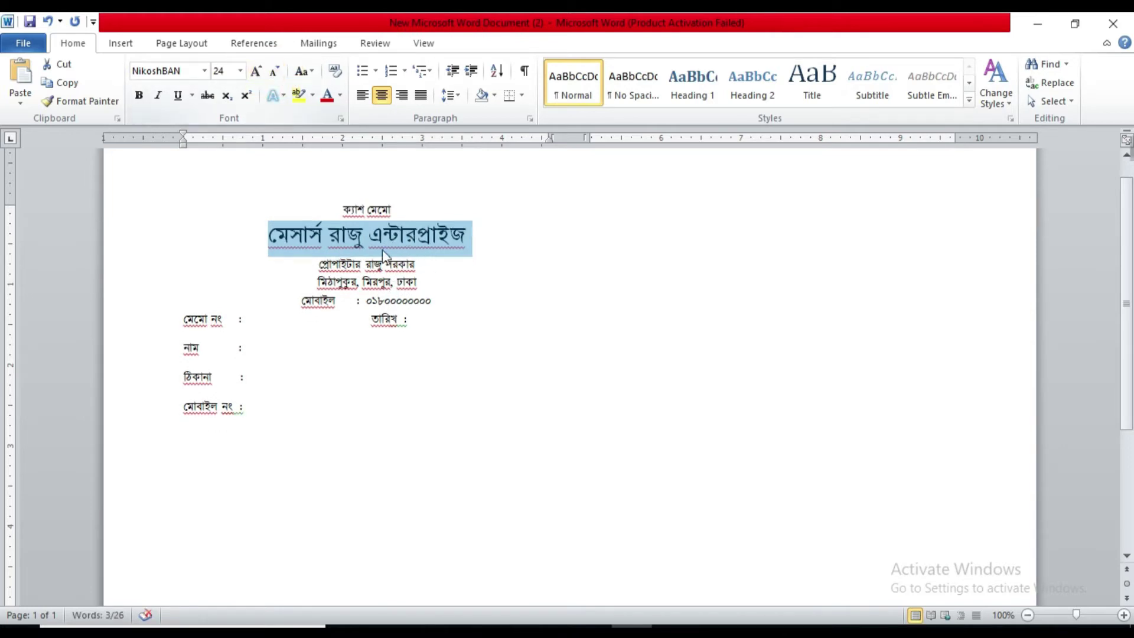
{"action": "left_click", "coordinate": [374, 280]}
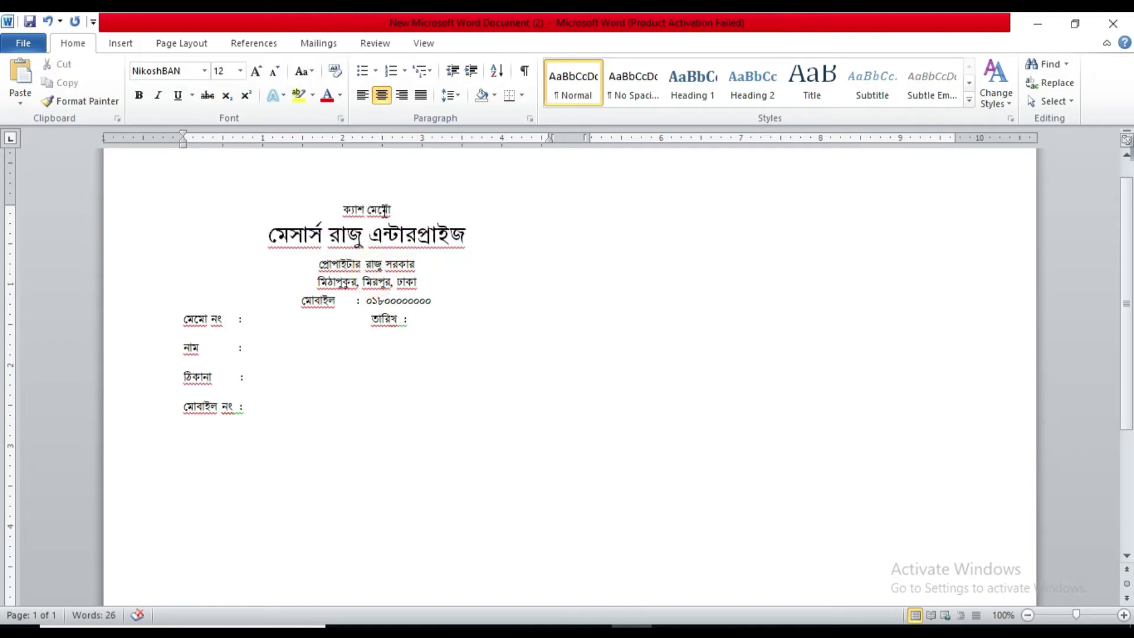
- Grow the ক্যাশ মেমো title to 14 pt
{"action": "left_click_drag", "start_coordinate": [390, 210], "coordinate": [358, 214]}
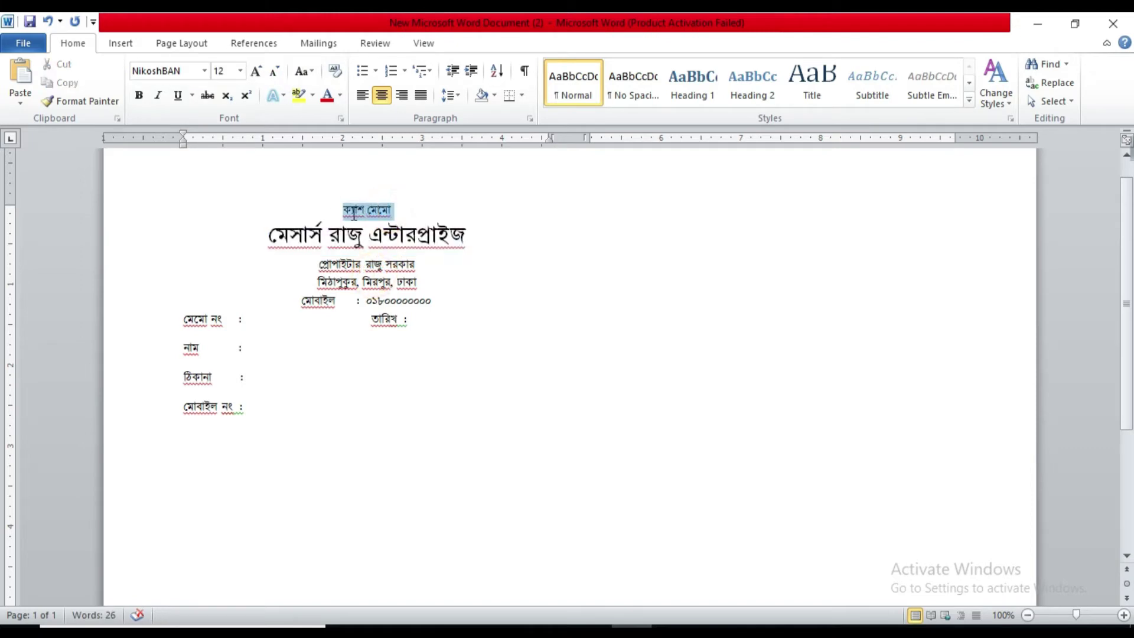
{"action": "left_click", "coordinate": [258, 72]}
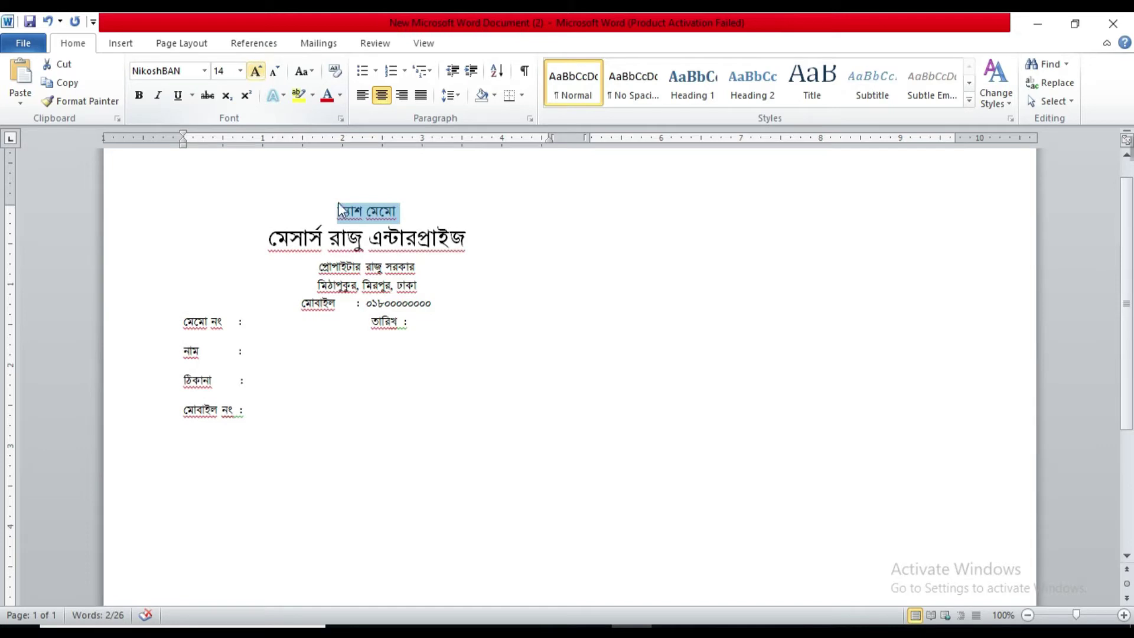
{"action": "scroll", "coordinate": [363, 384], "scroll_direction": "down", "scroll_amount": 1}
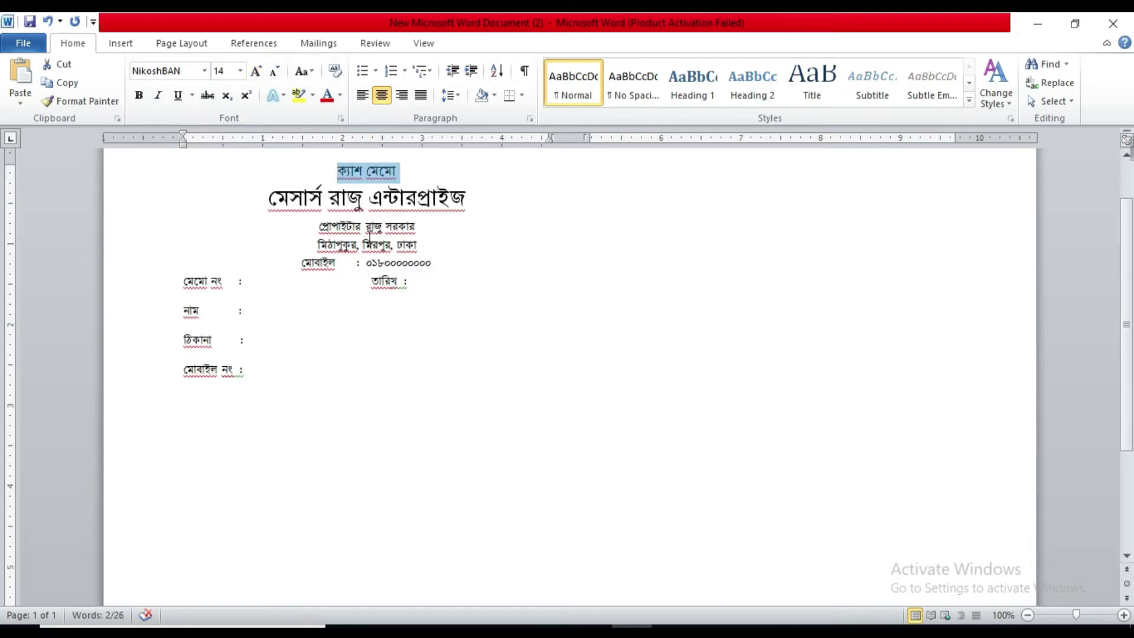
{"action": "left_click", "coordinate": [437, 263]}
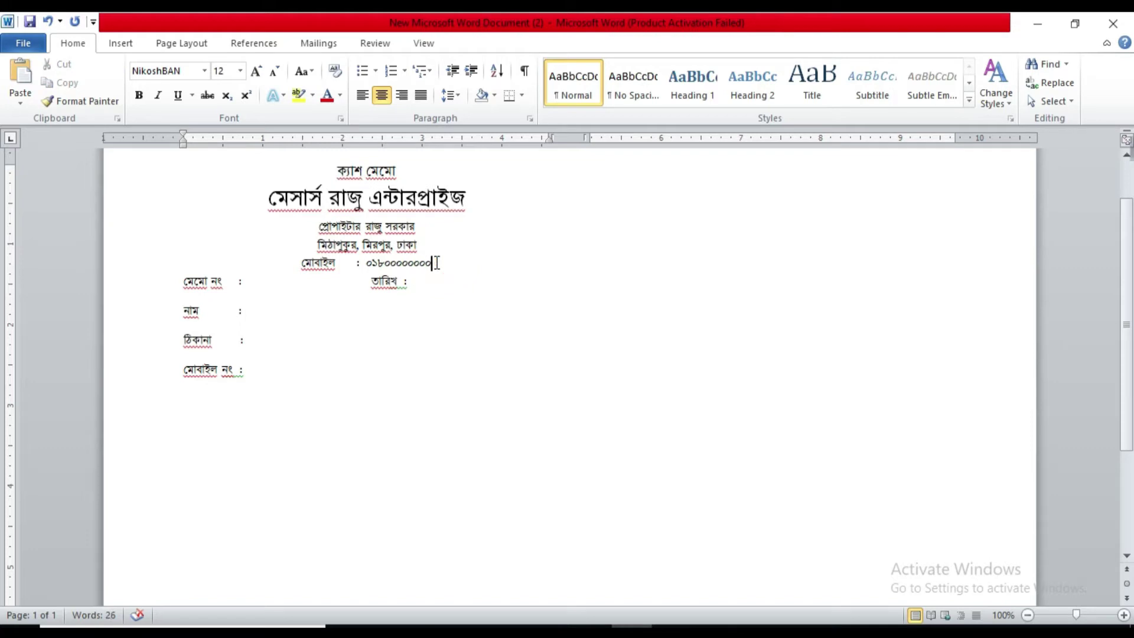
- Add an empty line after the mobile number and remove spacing after the name, address and mobile lines
{"action": "key", "text": "Return"}
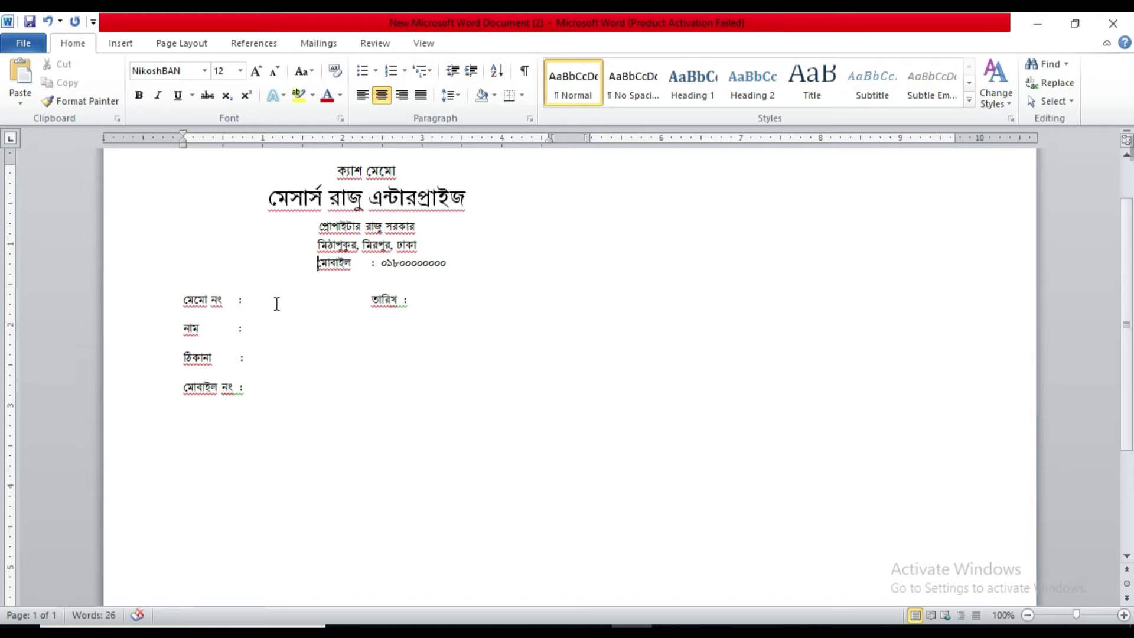
{"action": "left_click", "coordinate": [181, 334]}
{"action": "left_click_drag", "start_coordinate": [181, 334], "coordinate": [244, 388]}
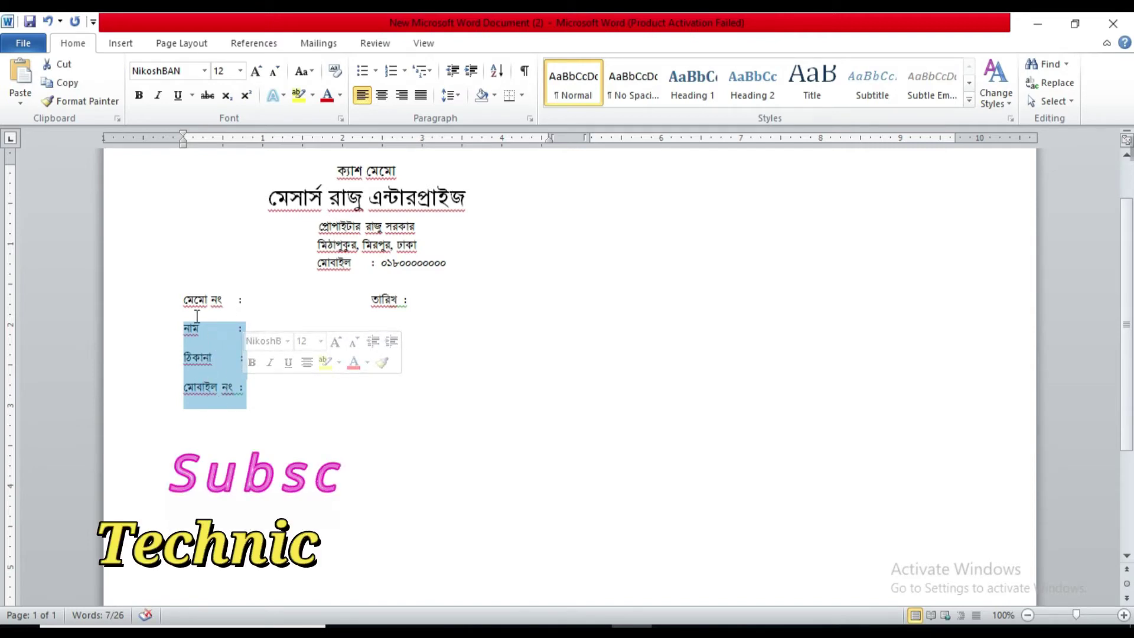
{"action": "left_click", "coordinate": [459, 95]}
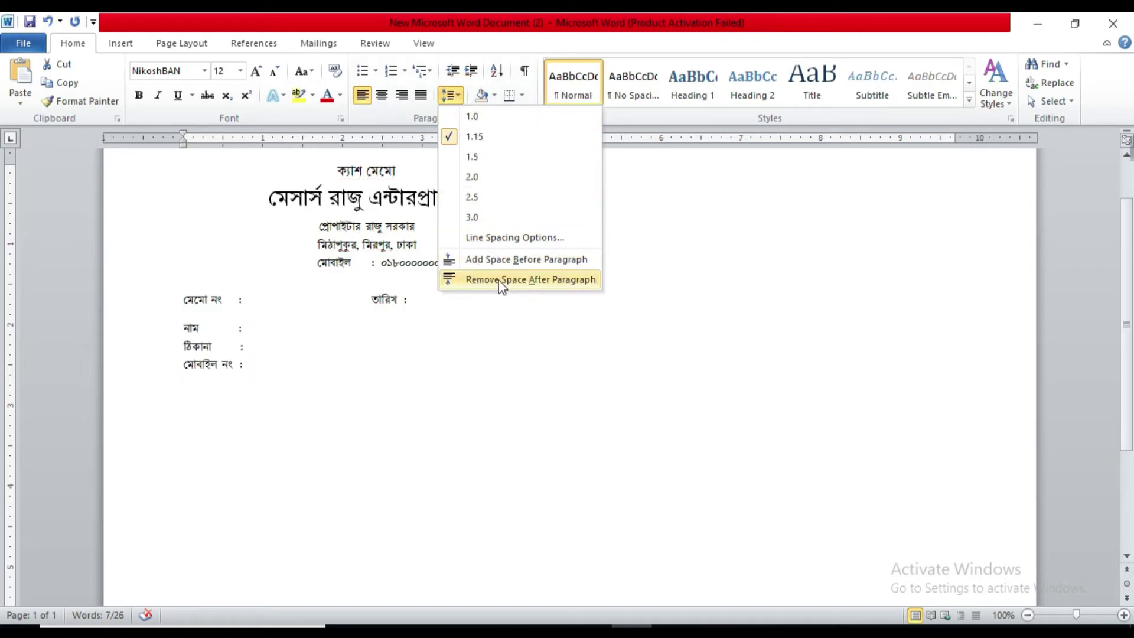
{"action": "left_click", "coordinate": [550, 279]}
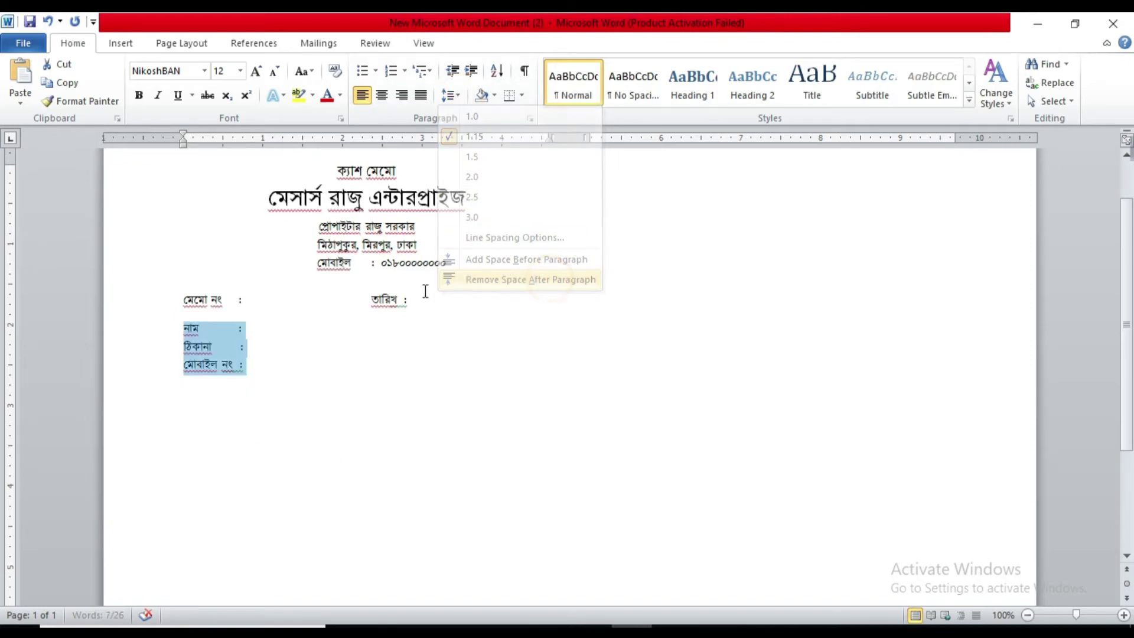
{"action": "left_click", "coordinate": [243, 330]}
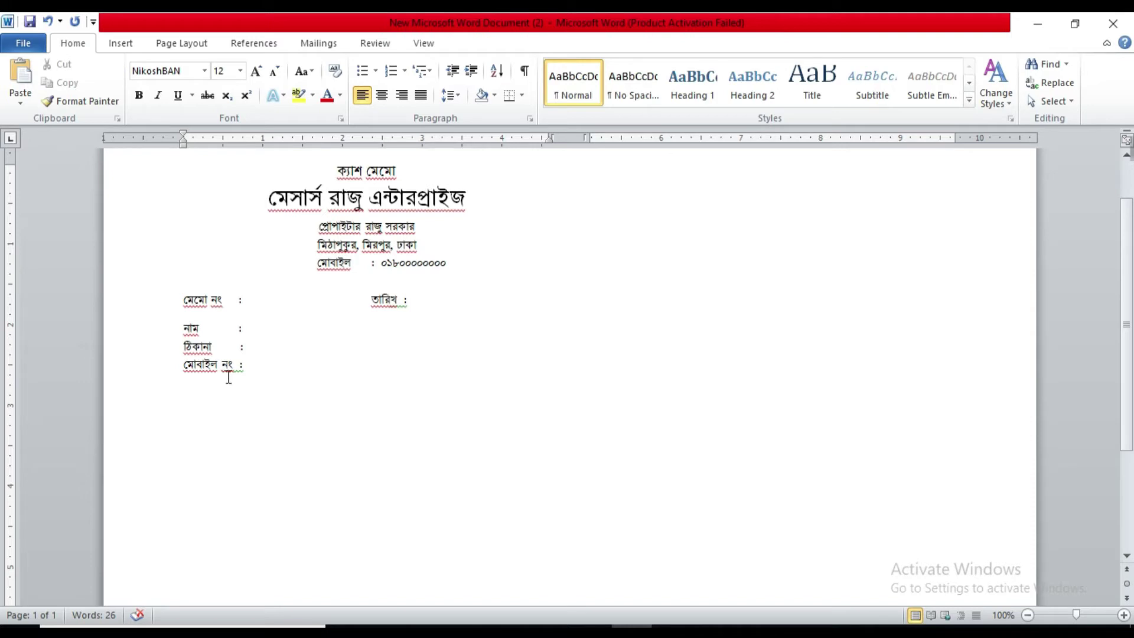
- Add a new empty line below মোবাইল নং :
{"action": "scroll", "coordinate": [307, 348], "scroll_direction": "down", "scroll_amount": 1}
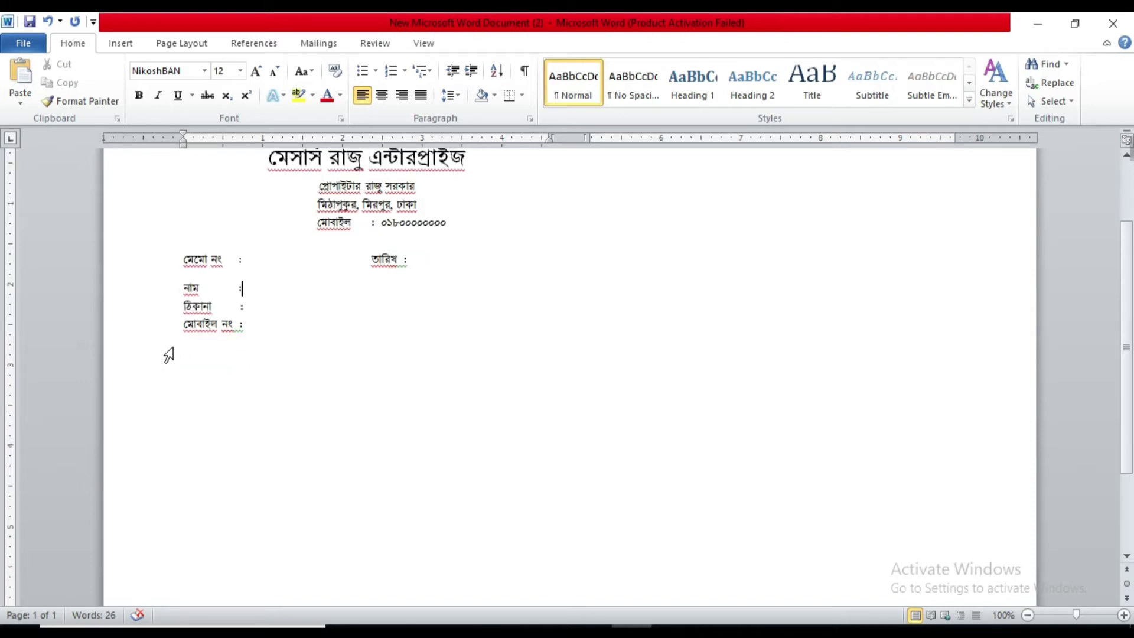
{"action": "left_click", "coordinate": [247, 330]}
{"action": "key", "text": "Return"}
{"action": "key", "text": "Return"}
- Insert a 5-column, 3-row table, narrowing the first column and widening the second
{"action": "left_click", "coordinate": [121, 44]}
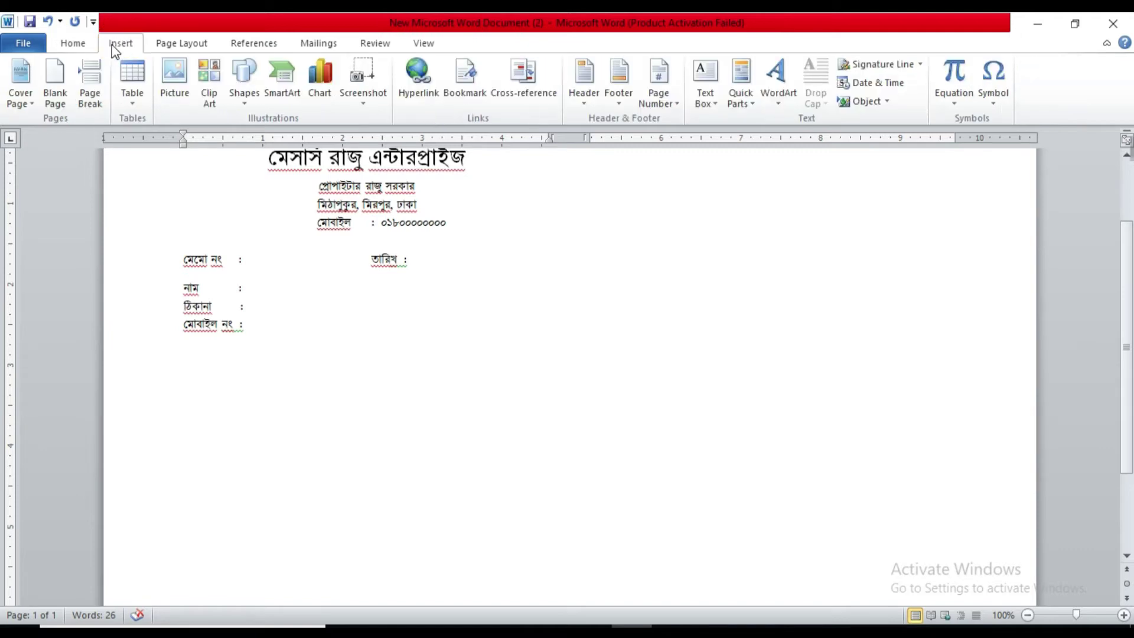
{"action": "left_click", "coordinate": [131, 106]}
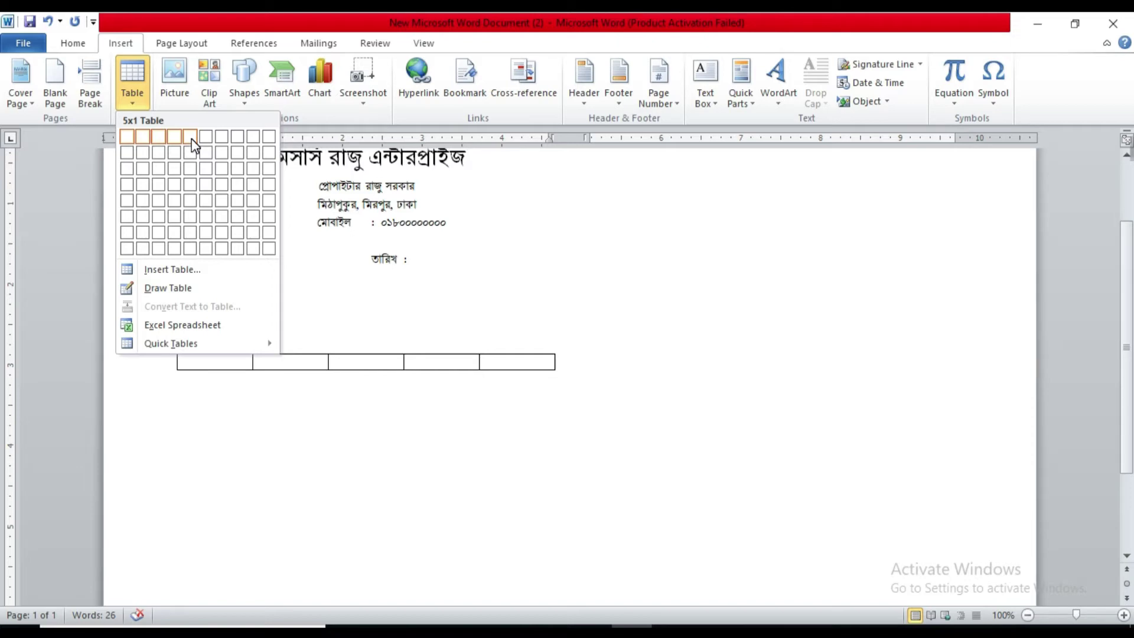
{"action": "left_click", "coordinate": [193, 169]}
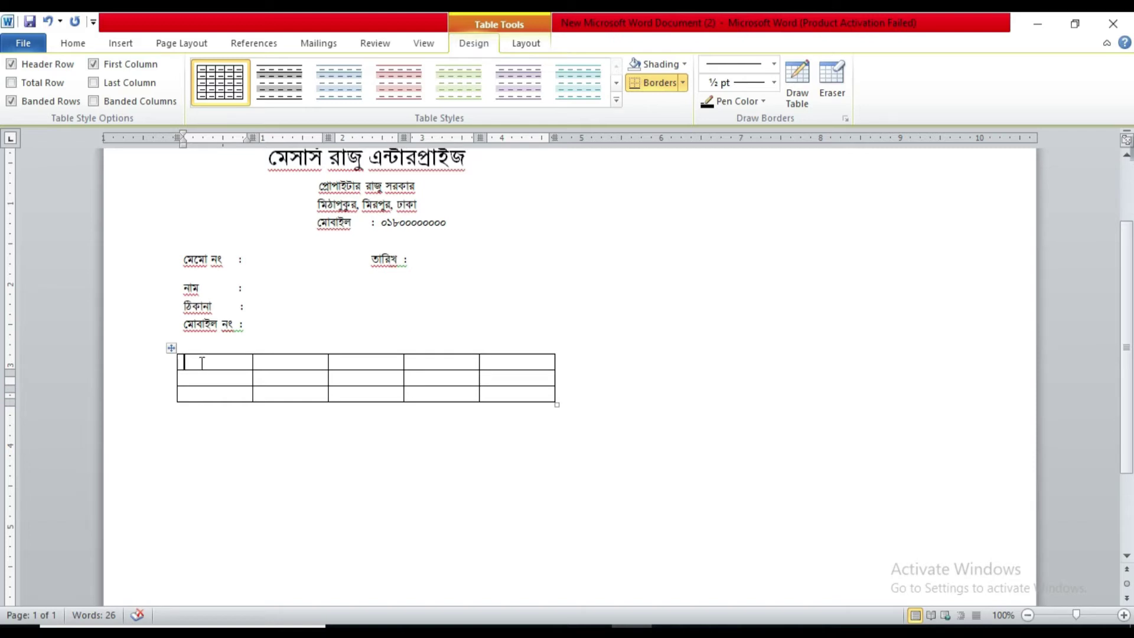
{"action": "left_click_drag", "start_coordinate": [253, 362], "coordinate": [242, 362]}
{"action": "left_click_drag", "start_coordinate": [328, 361], "coordinate": [343, 362]}
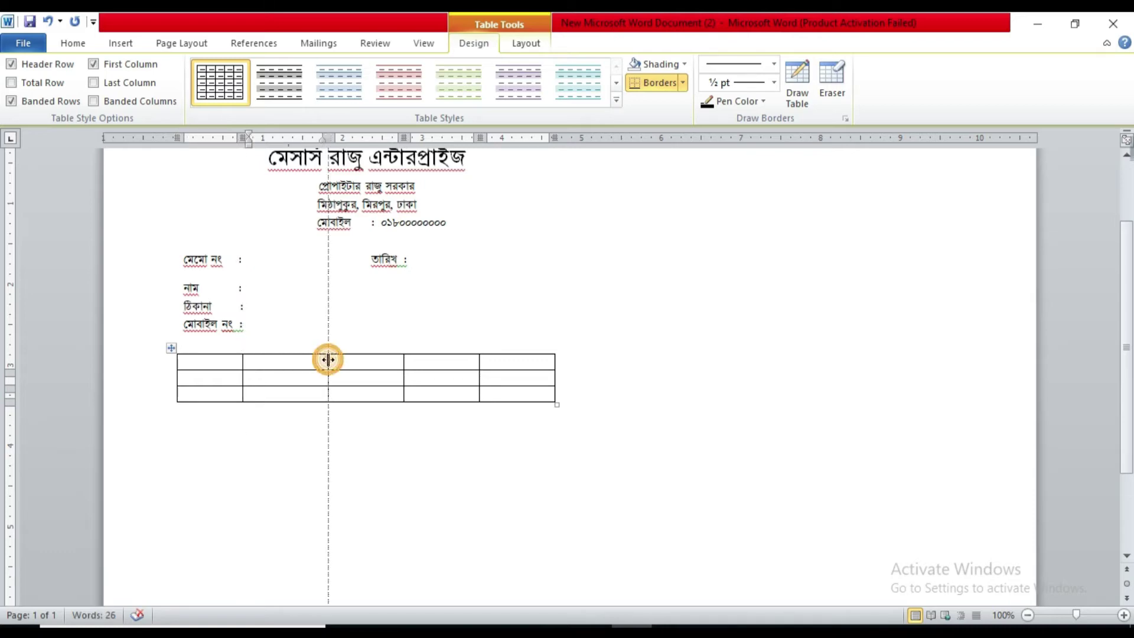
{"action": "left_click", "coordinate": [224, 363]}
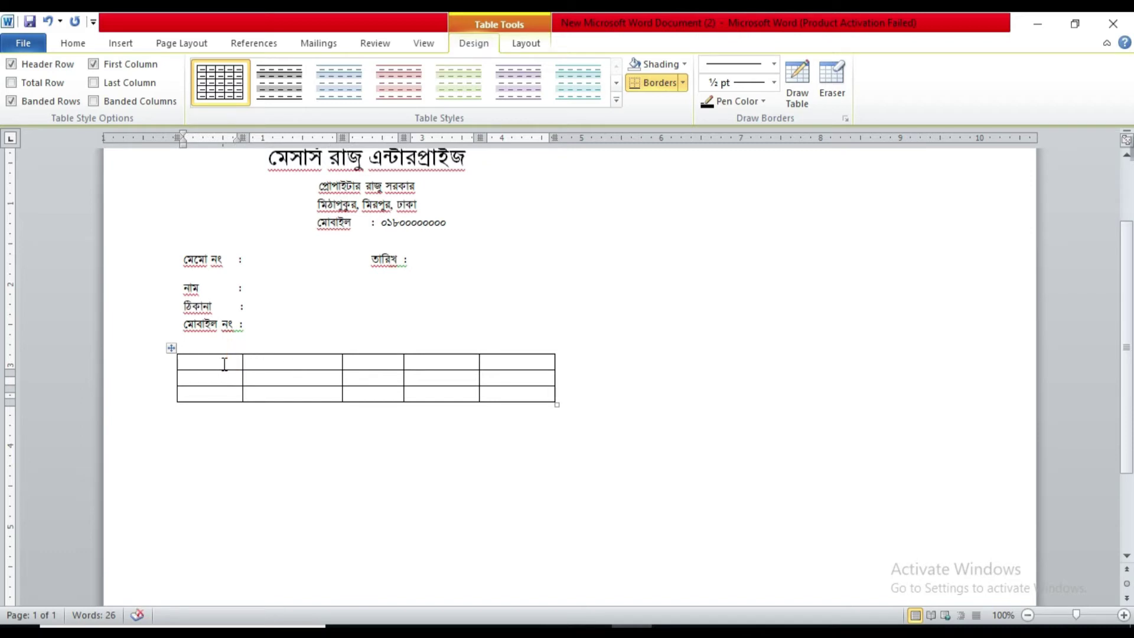
- Type the Bengali headings ক্রমিক নং, বিবরন, পরিমান, মূল্য, মোট মূল্য across the header cells with Avro
{"action": "type", "text": "krmik"}
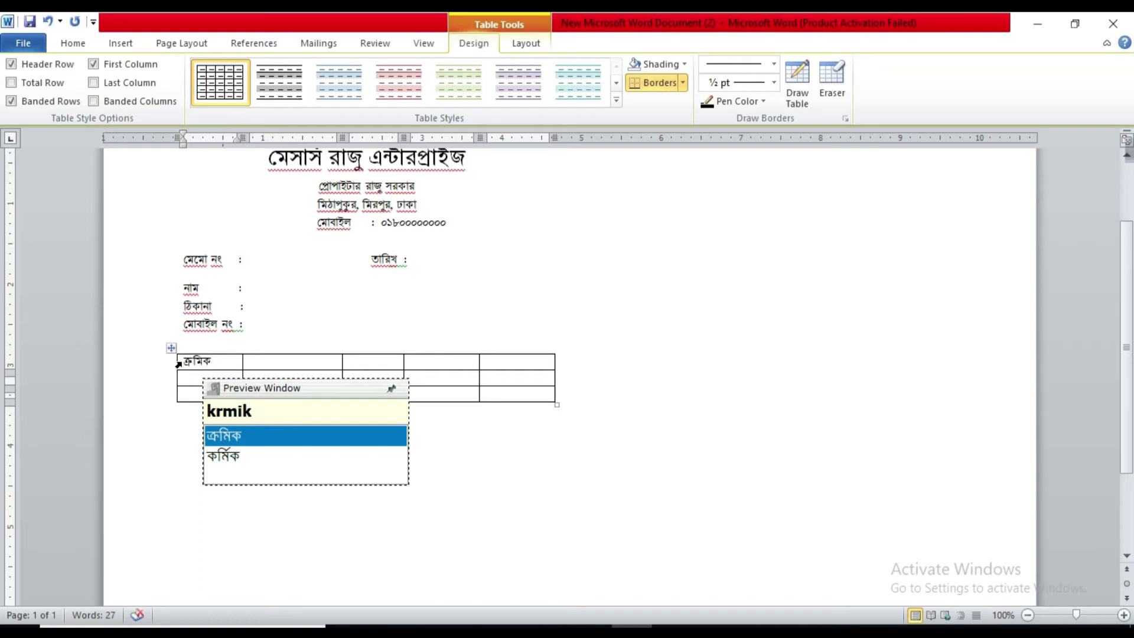
{"action": "type", "text": " nong"}
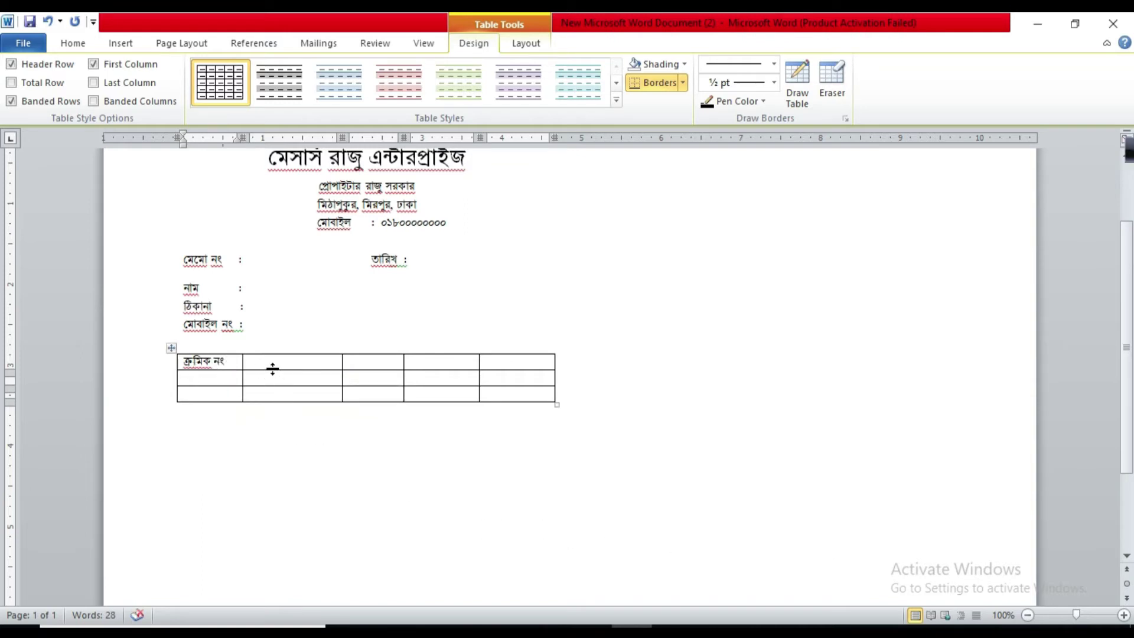
{"action": "left_click", "coordinate": [279, 363]}
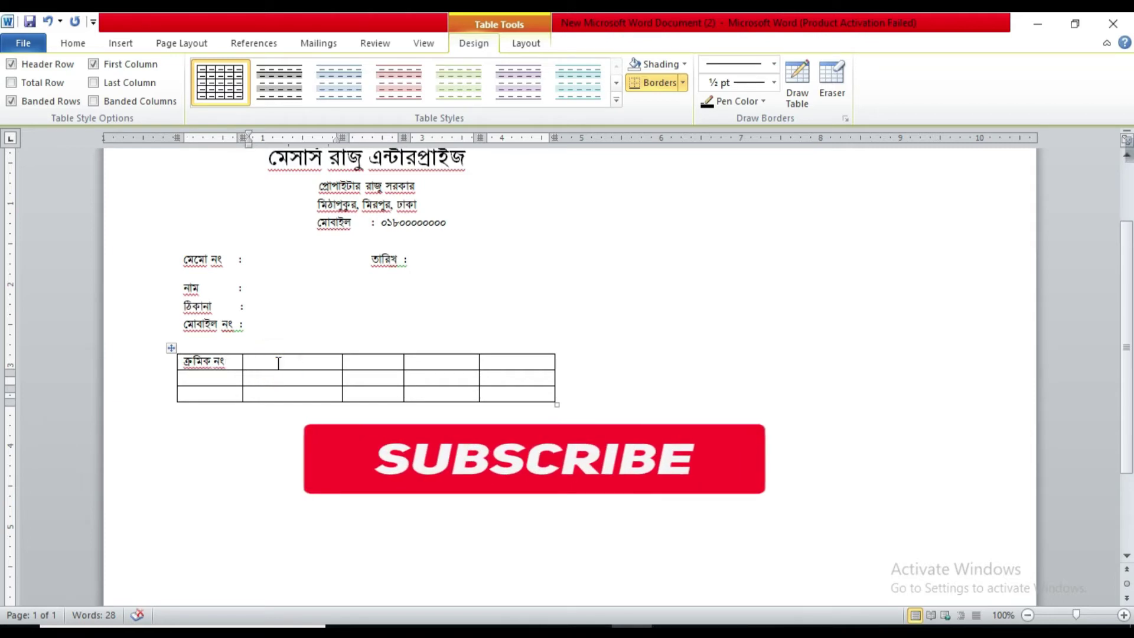
{"action": "type", "text": "bibroron"}
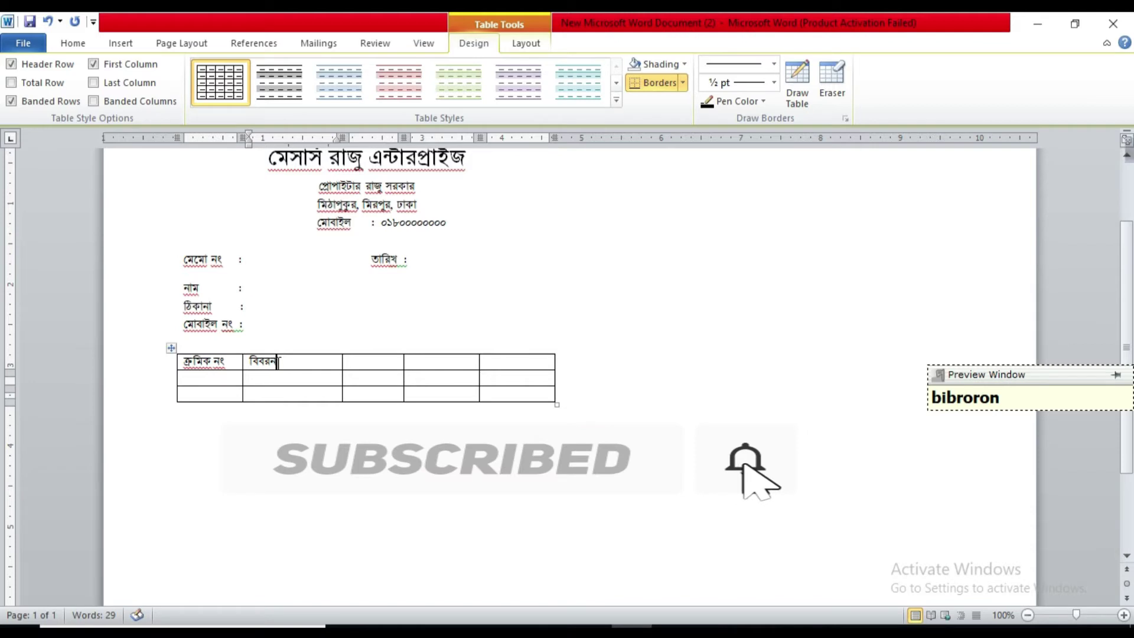
{"action": "left_click", "coordinate": [376, 363]}
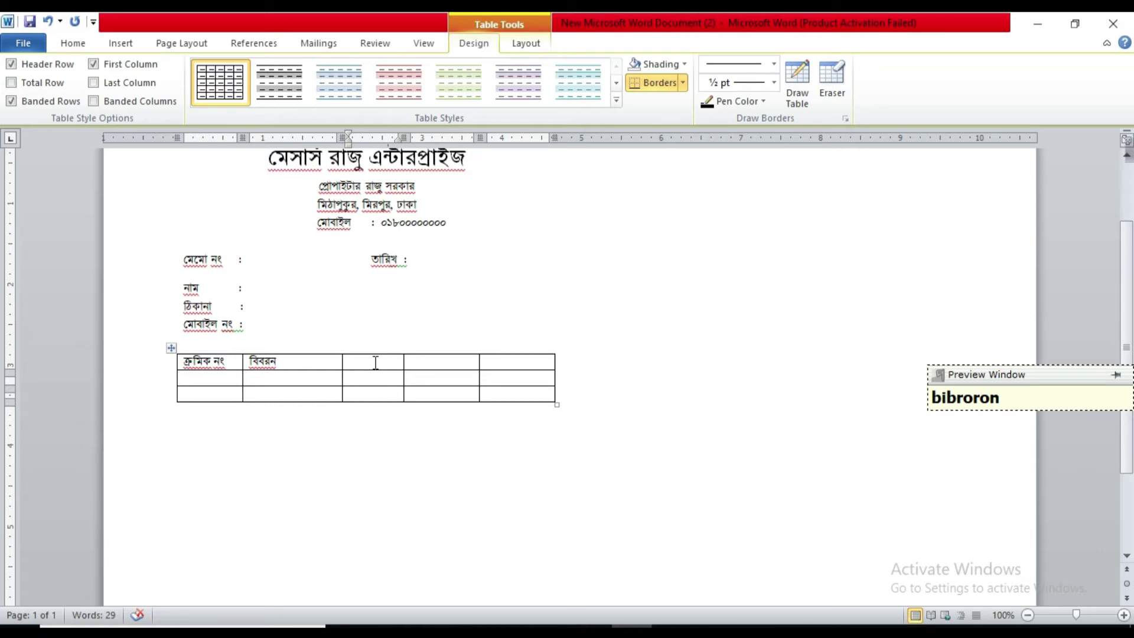
{"action": "type", "text": "po"}
{"action": "type", "text": "riman"}
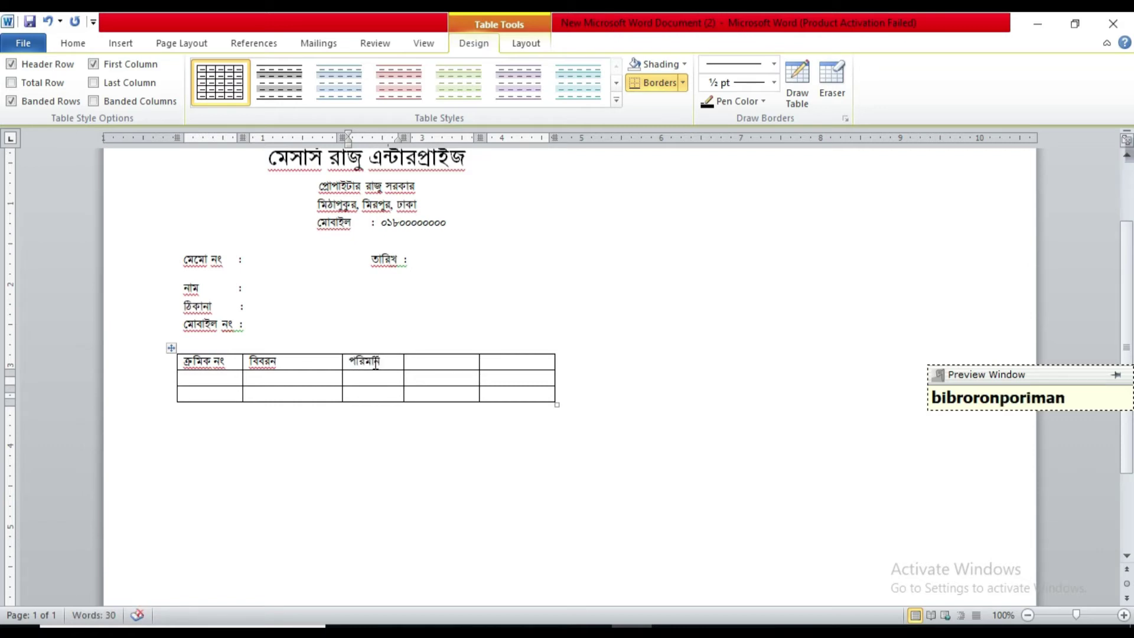
{"action": "left_click", "coordinate": [441, 361]}
{"action": "type", "text": "mmUly"}
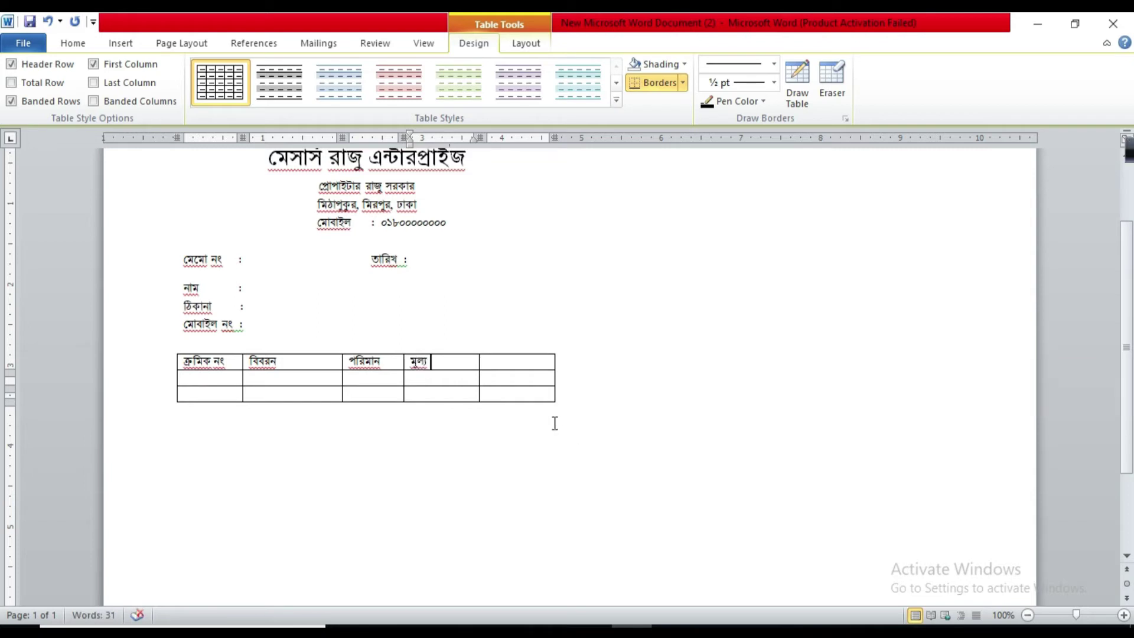
{"action": "left_click", "coordinate": [502, 362]}
{"action": "type", "text": "mOT mUly"}
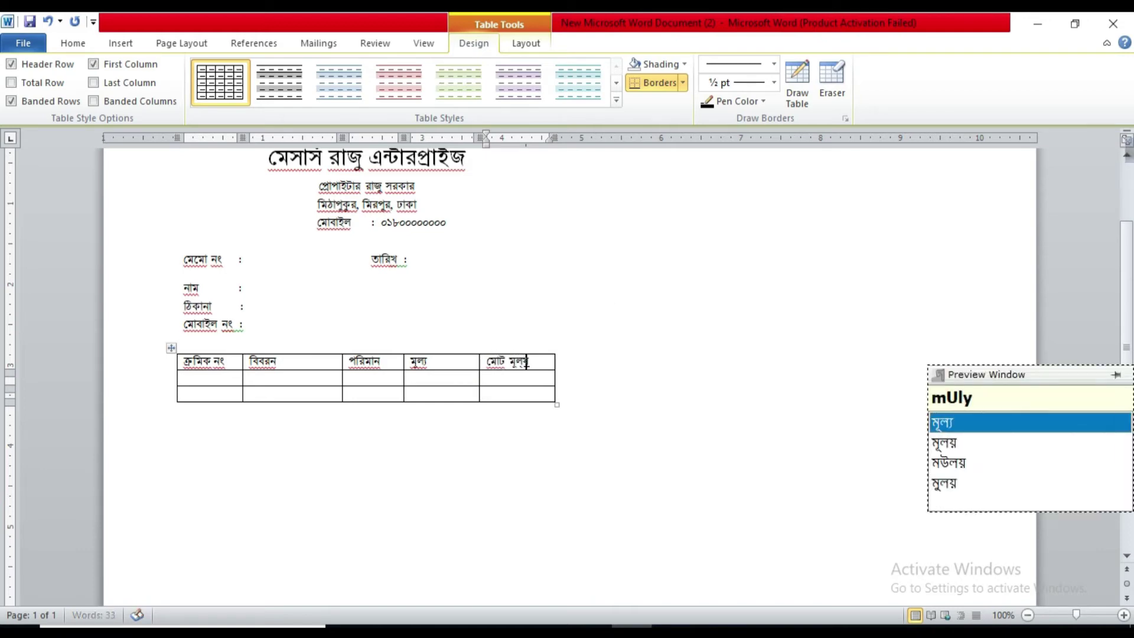
{"action": "key", "text": "space"}
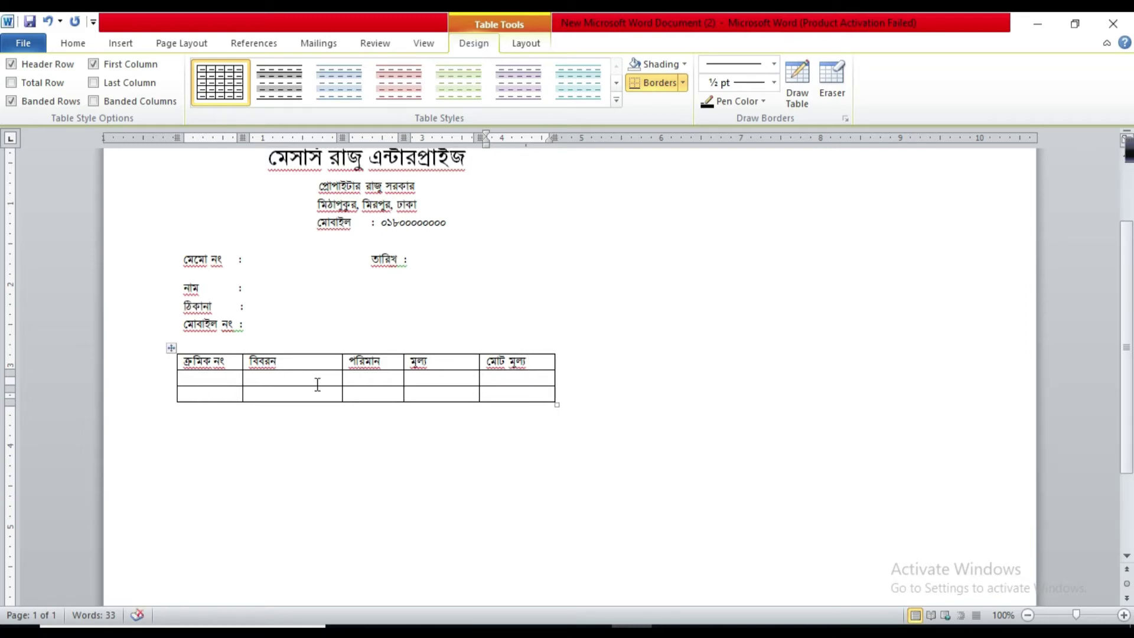
- Stretch the table's second row down into a tall item area
{"action": "left_click_drag", "start_coordinate": [312, 387], "coordinate": [317, 502]}
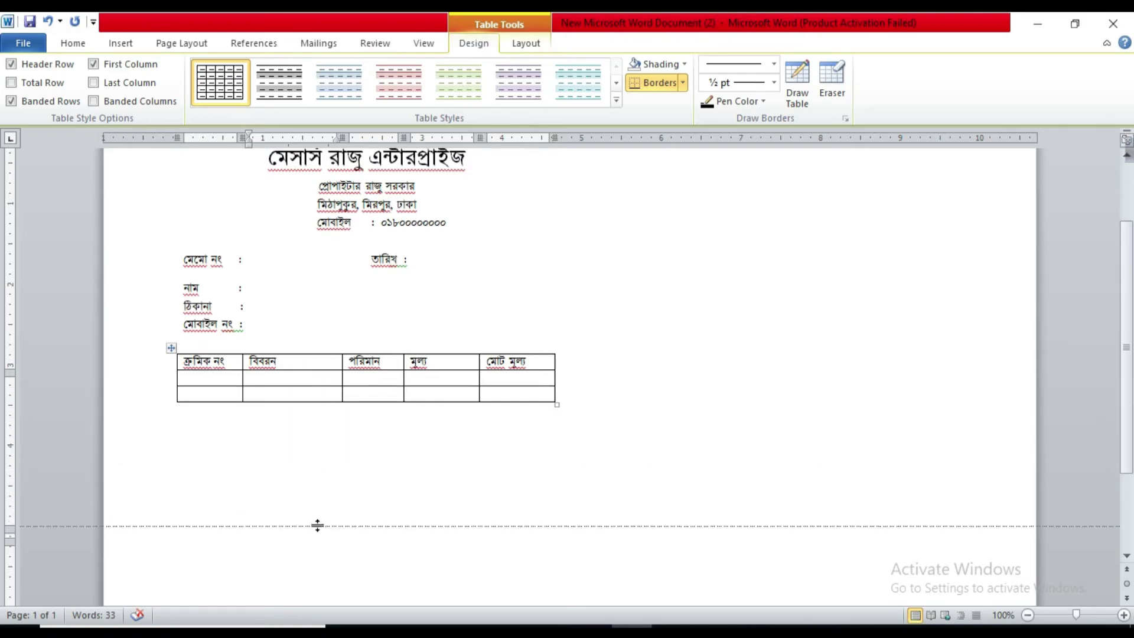
{"action": "left_click_drag", "start_coordinate": [317, 502], "coordinate": [319, 537]}
{"action": "scroll", "coordinate": [357, 459], "scroll_direction": "down", "scroll_amount": 3}
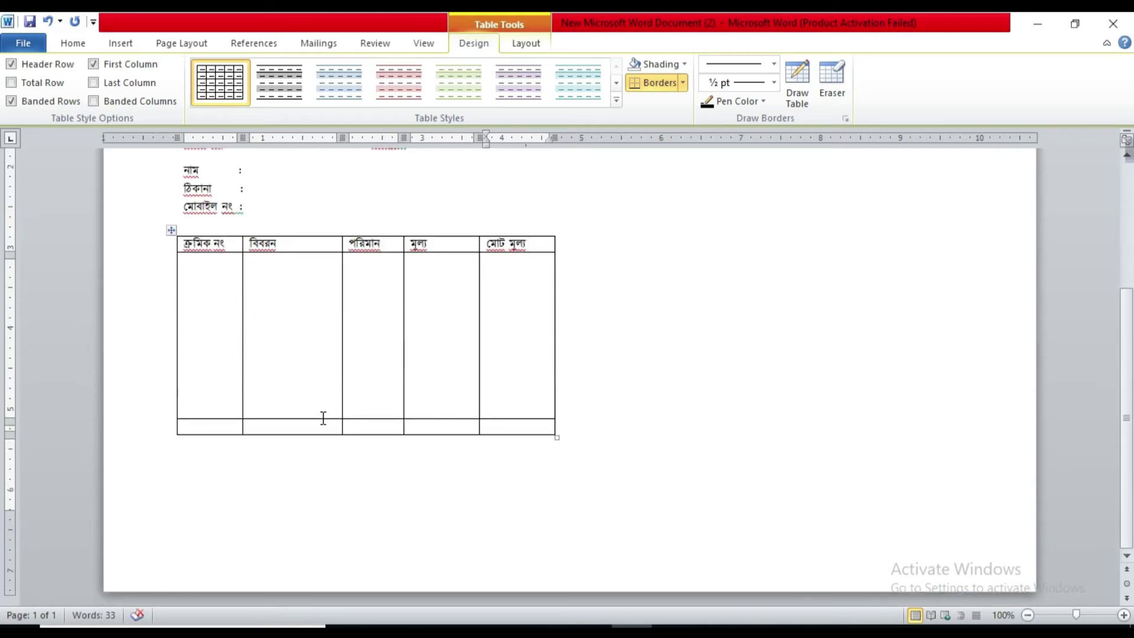
{"action": "left_click_drag", "start_coordinate": [318, 420], "coordinate": [319, 408]}
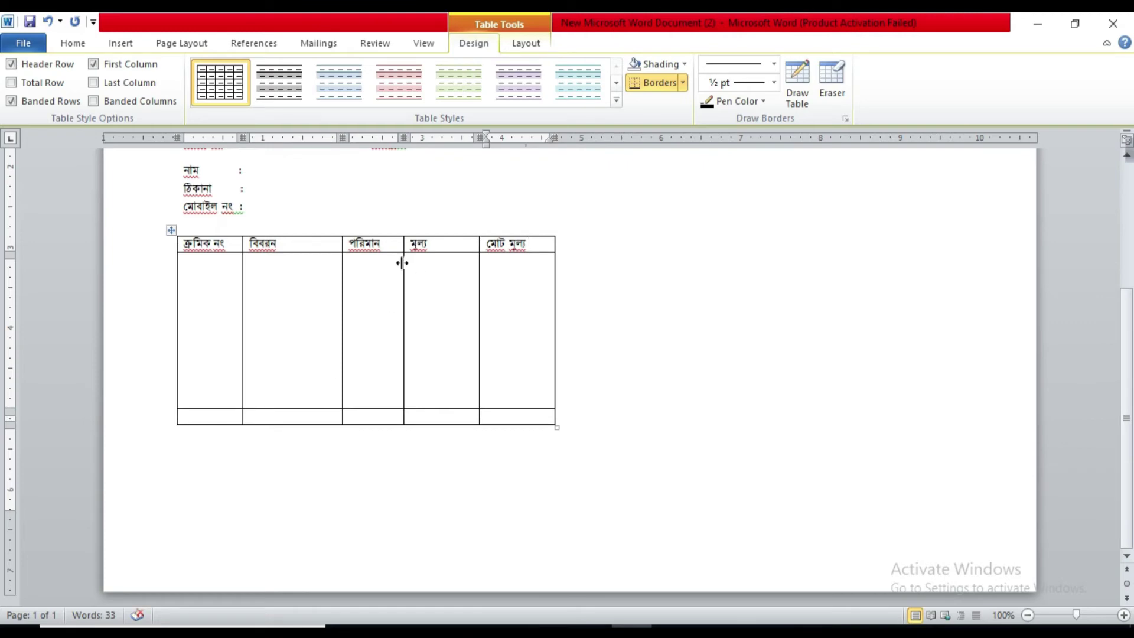
- Widen the বিবরন column, adjust the পরিমান–মূল্য border and narrow the ক্রমিক নং column
{"action": "left_click_drag", "start_coordinate": [402, 263], "coordinate": [415, 266]}
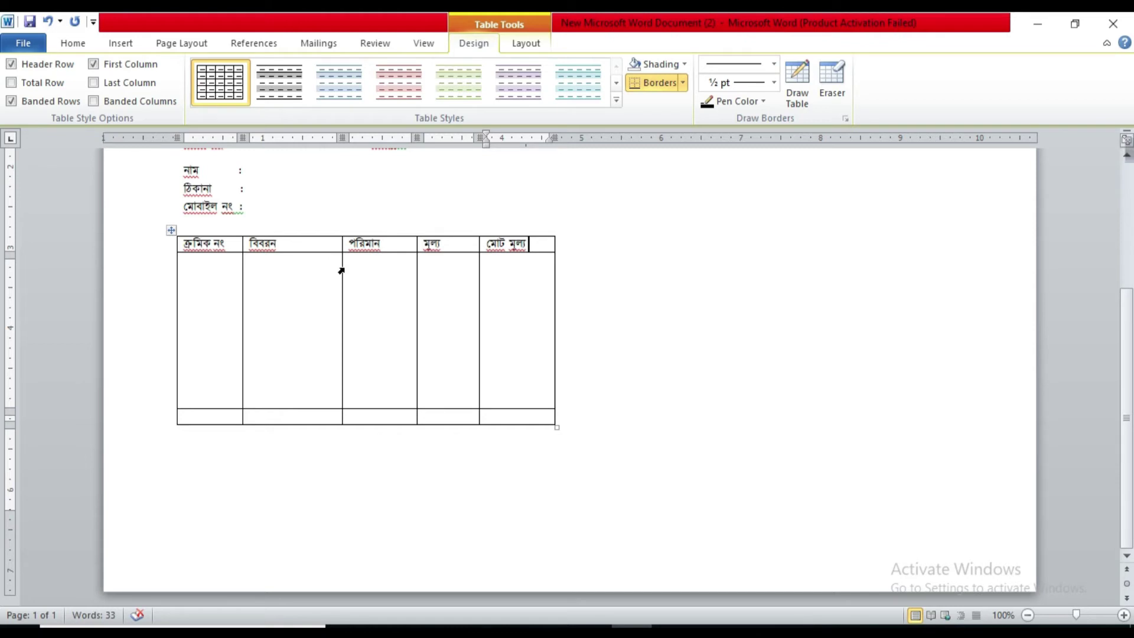
{"action": "left_click_drag", "start_coordinate": [343, 265], "coordinate": [432, 278]}
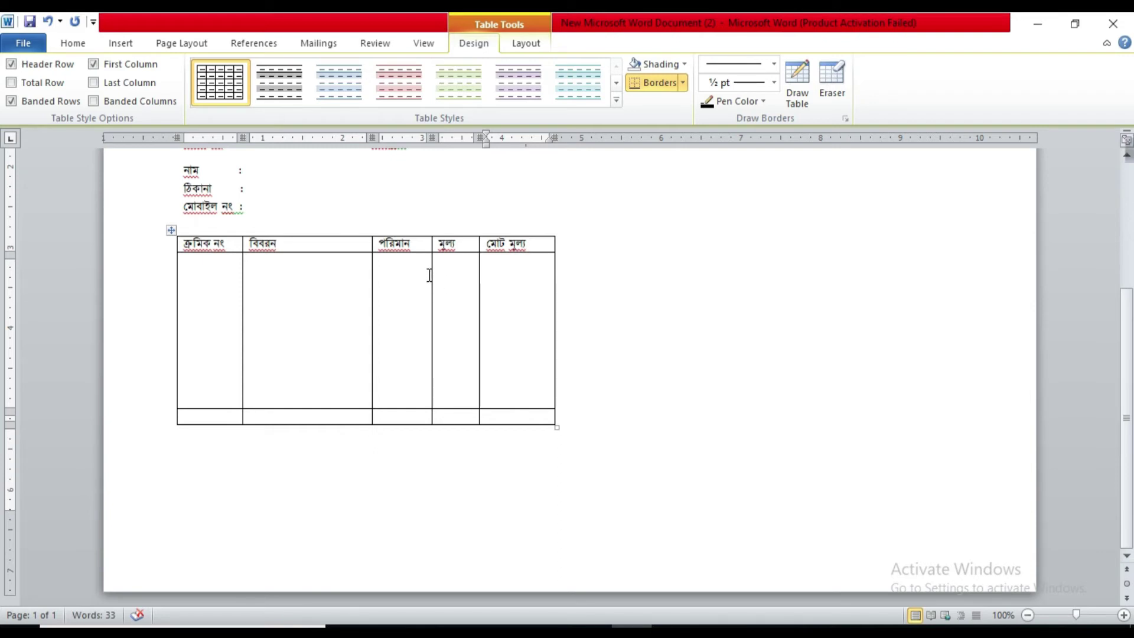
{"action": "left_click_drag", "start_coordinate": [431, 274], "coordinate": [426, 275]}
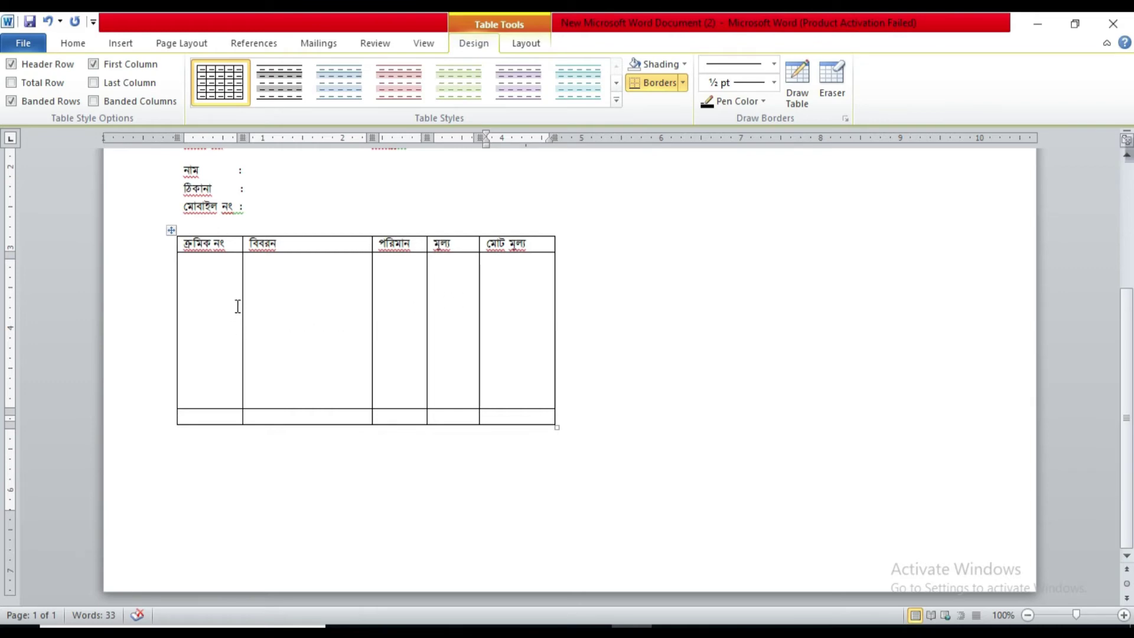
{"action": "left_click_drag", "start_coordinate": [240, 305], "coordinate": [232, 304]}
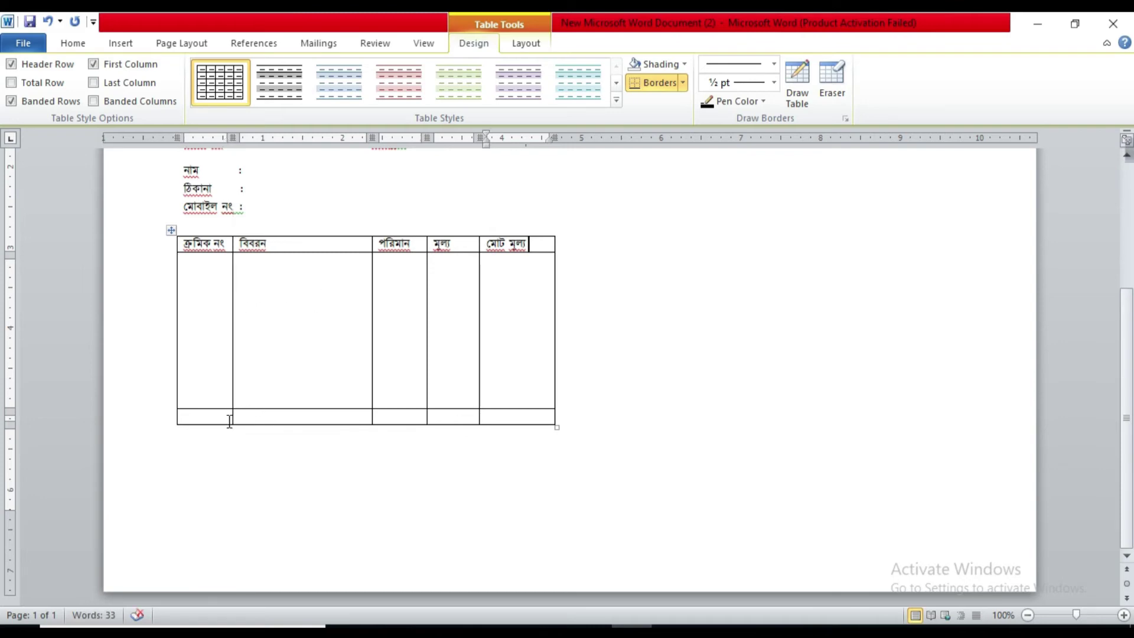
{"action": "left_click_drag", "start_coordinate": [214, 417], "coordinate": [441, 420]}
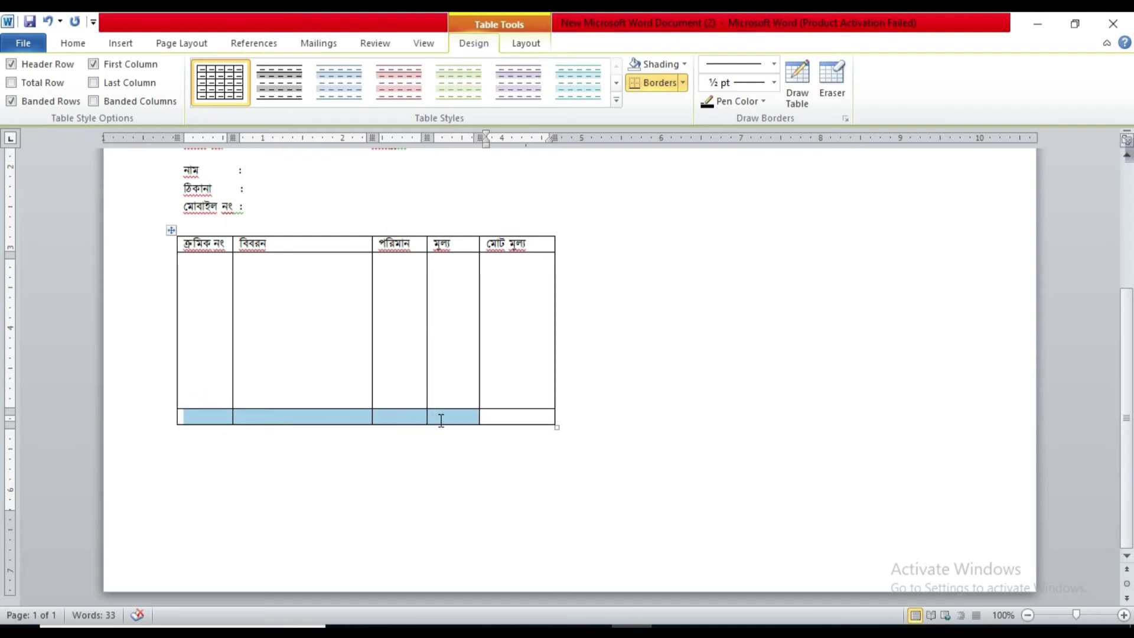
- Merge the bottom row's first four cells and type সর্বমোট টাকা in the merged cell
{"action": "right_click", "coordinate": [333, 423]}
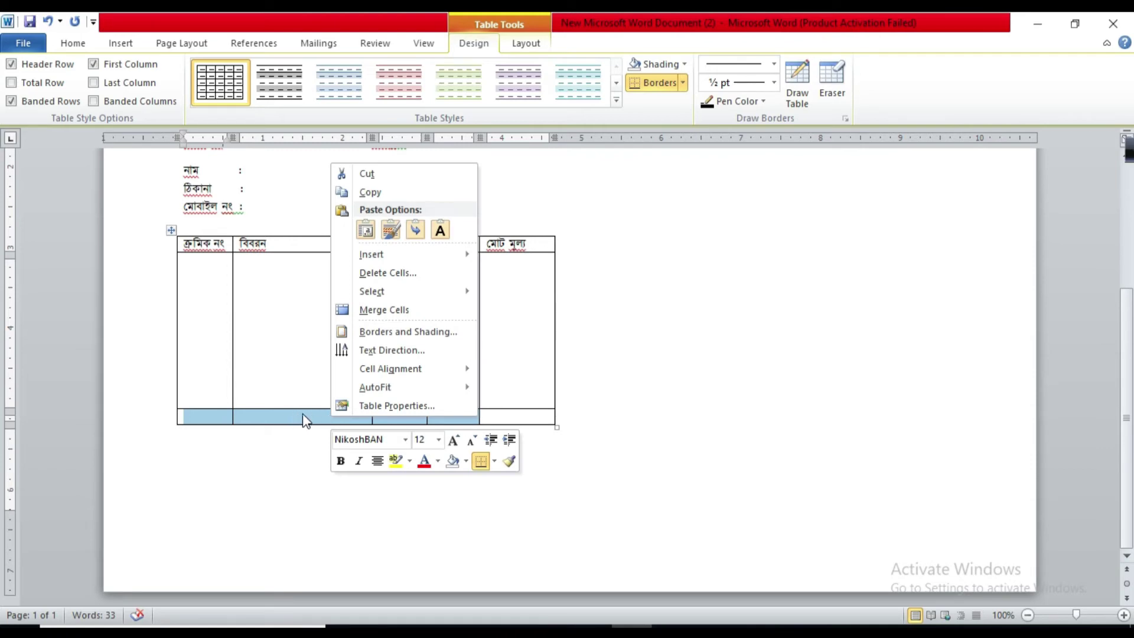
{"action": "left_click", "coordinate": [394, 314]}
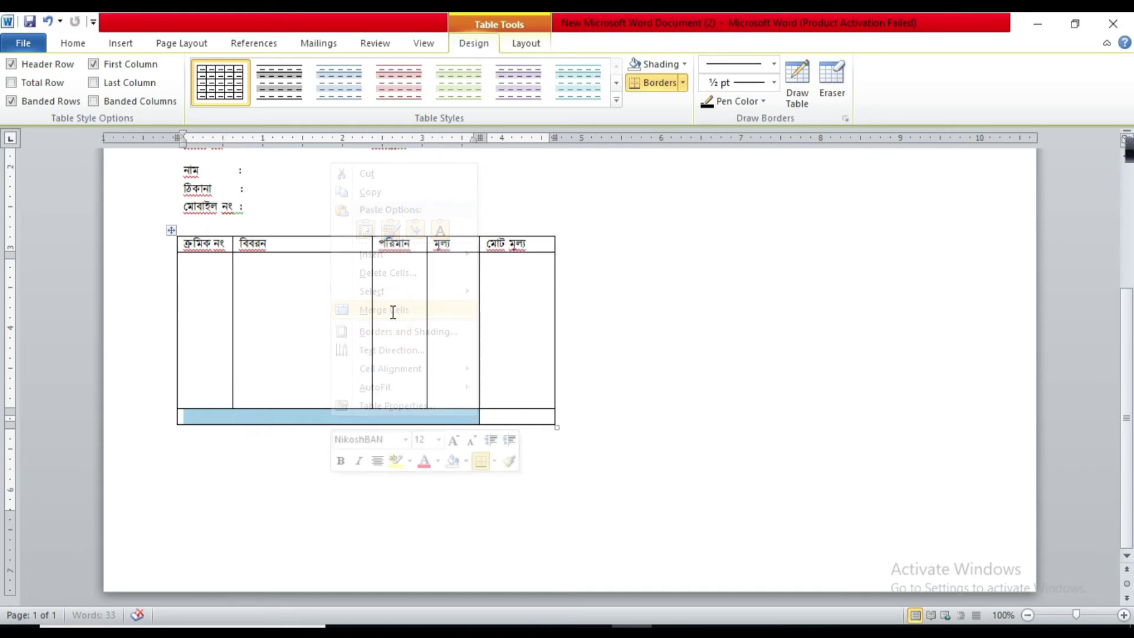
{"action": "left_click", "coordinate": [282, 418]}
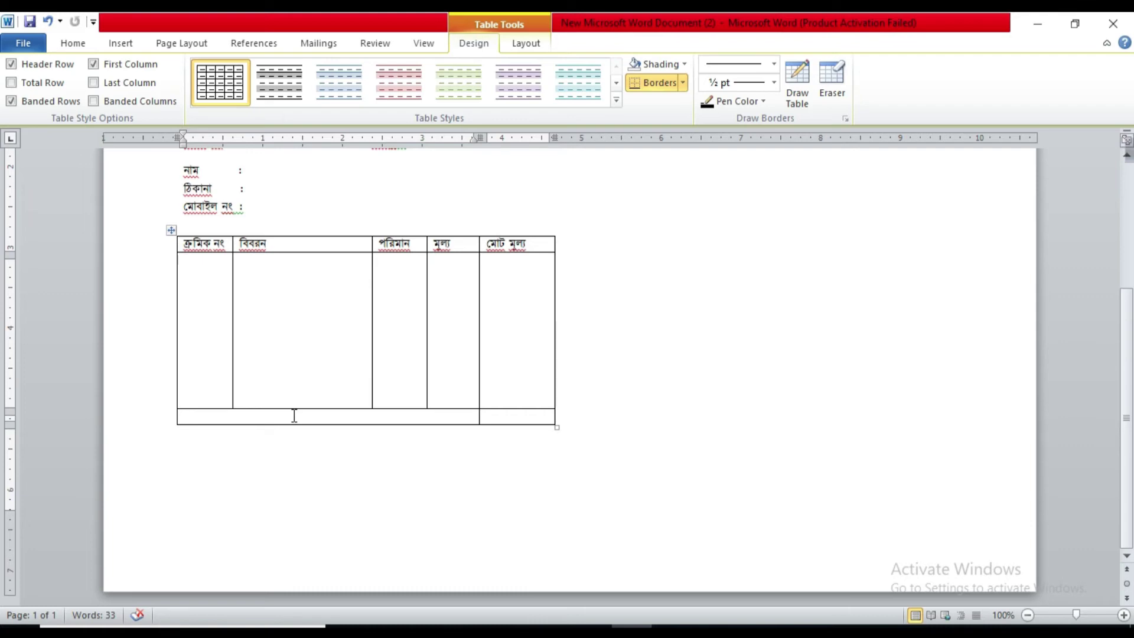
{"action": "type", "text": "sorbomOT"}
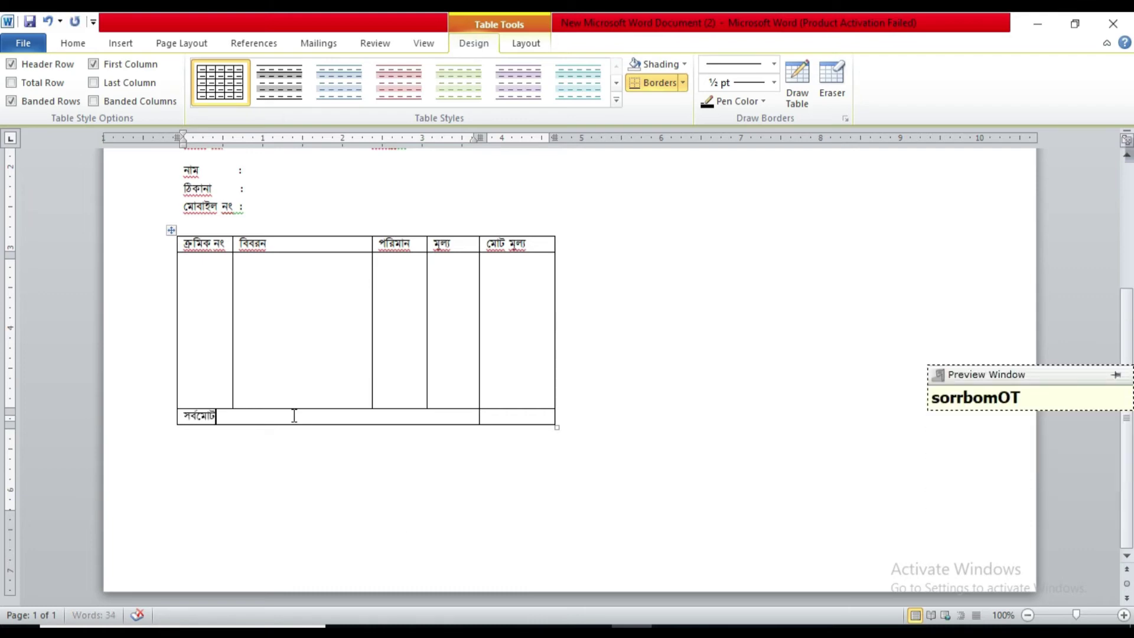
{"action": "type", "text": " Taka"}
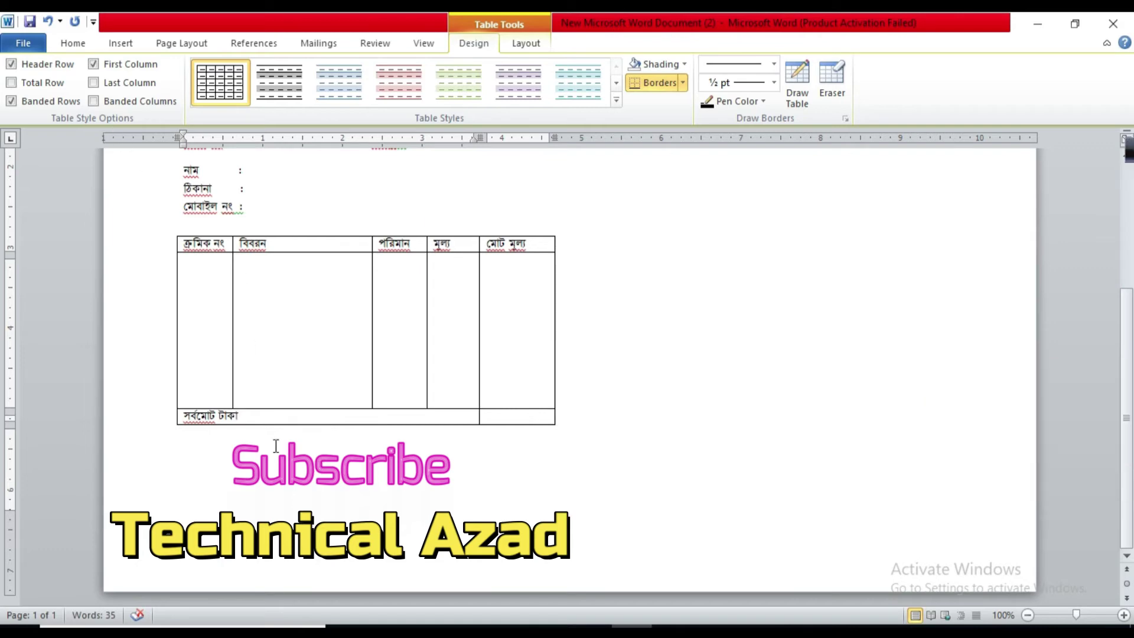
- Right-align the সর্বমোট টাকা label within its merged cell
{"action": "left_click", "coordinate": [247, 416]}
{"action": "left_click_drag", "start_coordinate": [246, 416], "coordinate": [180, 417]}
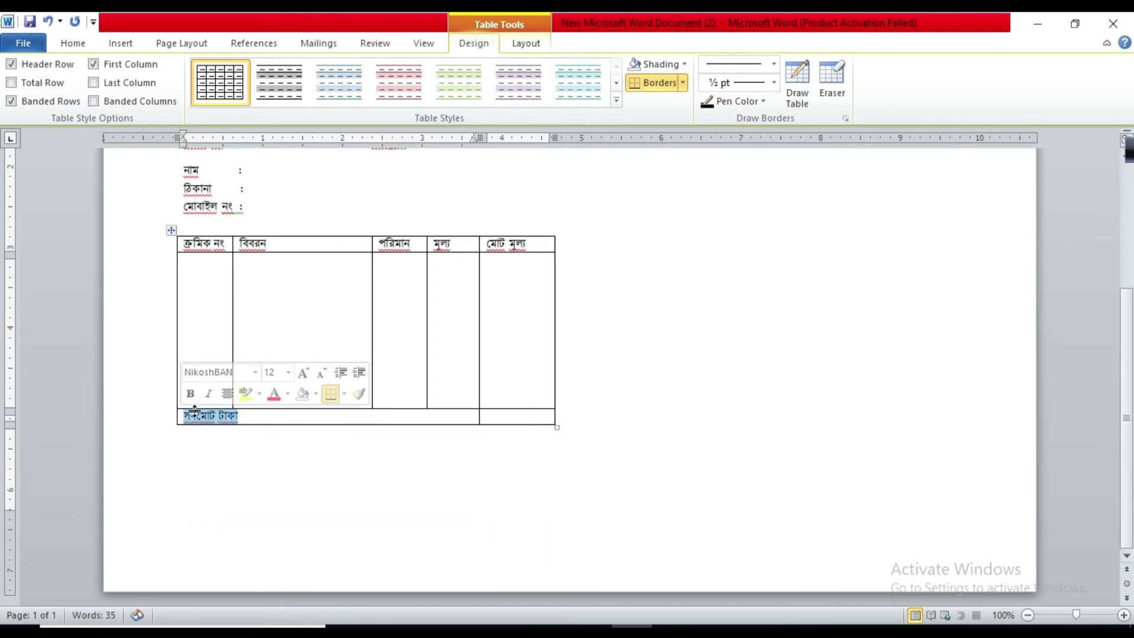
{"action": "left_click", "coordinate": [73, 45]}
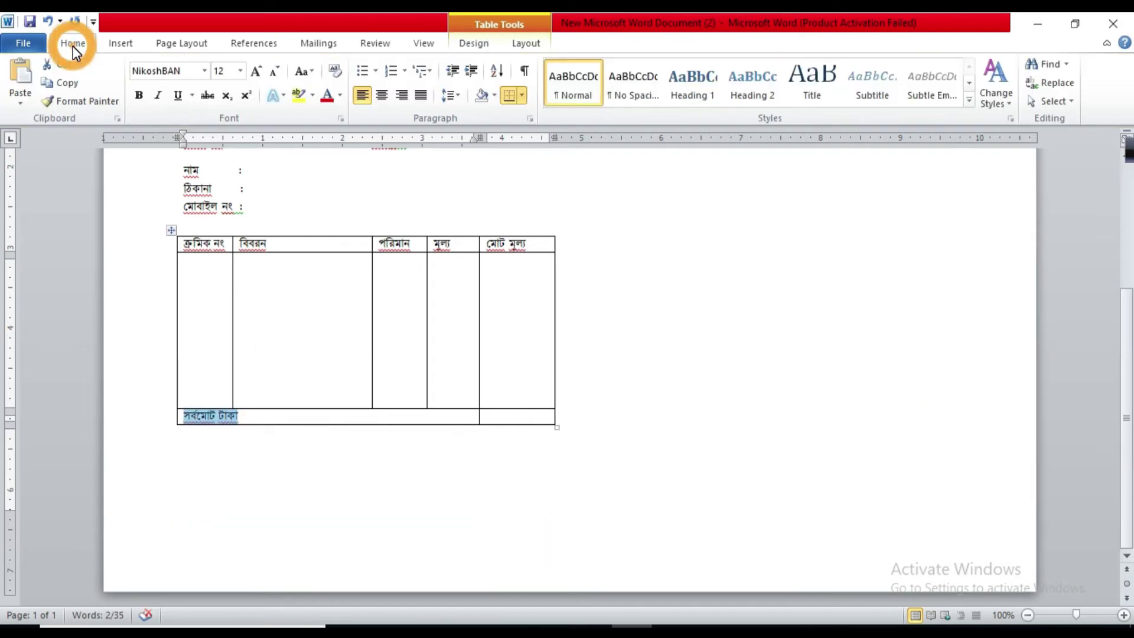
{"action": "left_click", "coordinate": [403, 97]}
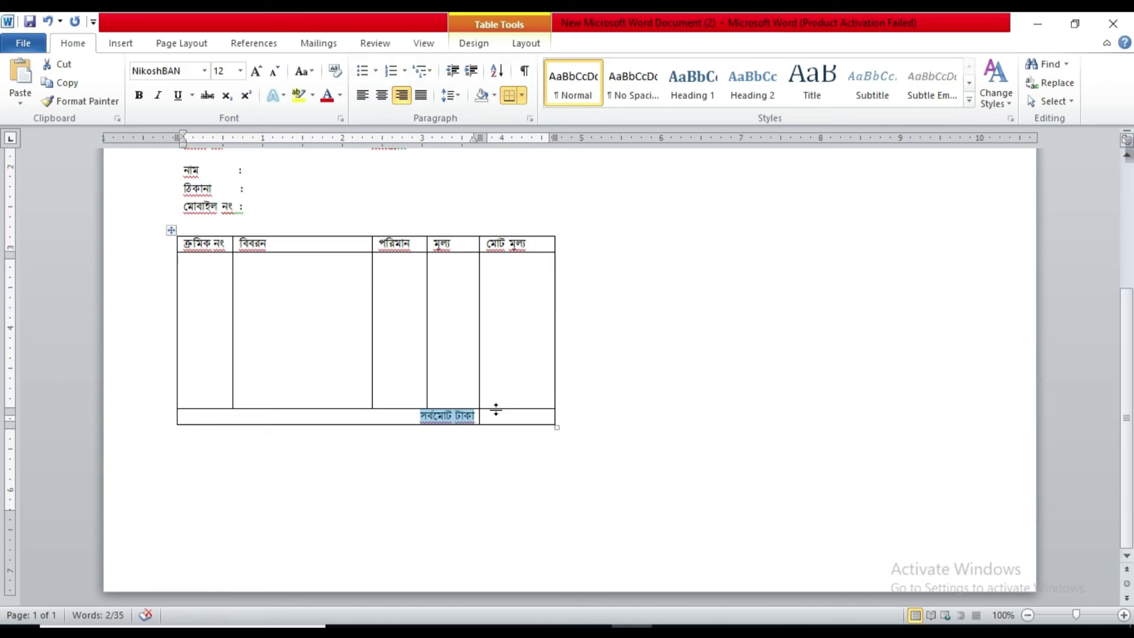
{"action": "left_click", "coordinate": [496, 416]}
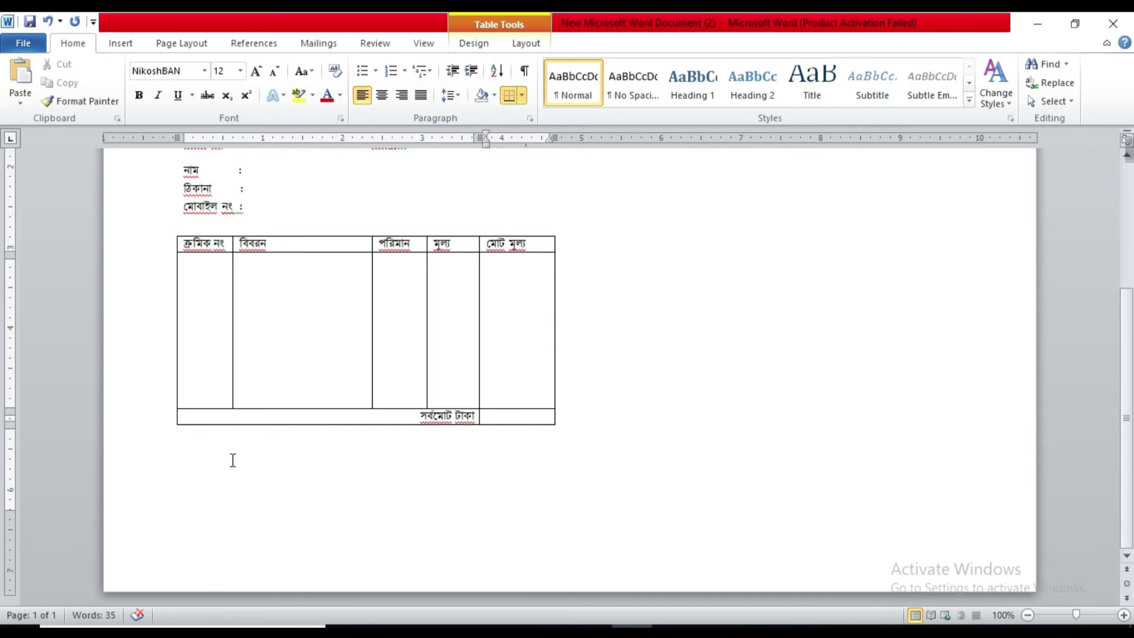
{"action": "left_click", "coordinate": [186, 443]}
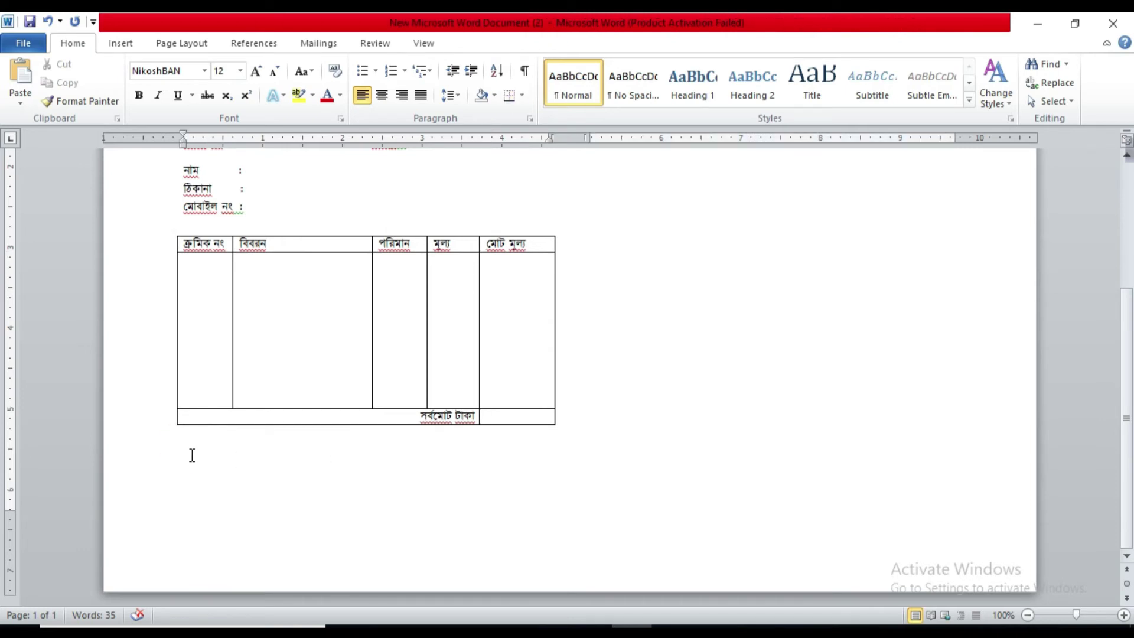
{"action": "left_click", "coordinate": [118, 45]}
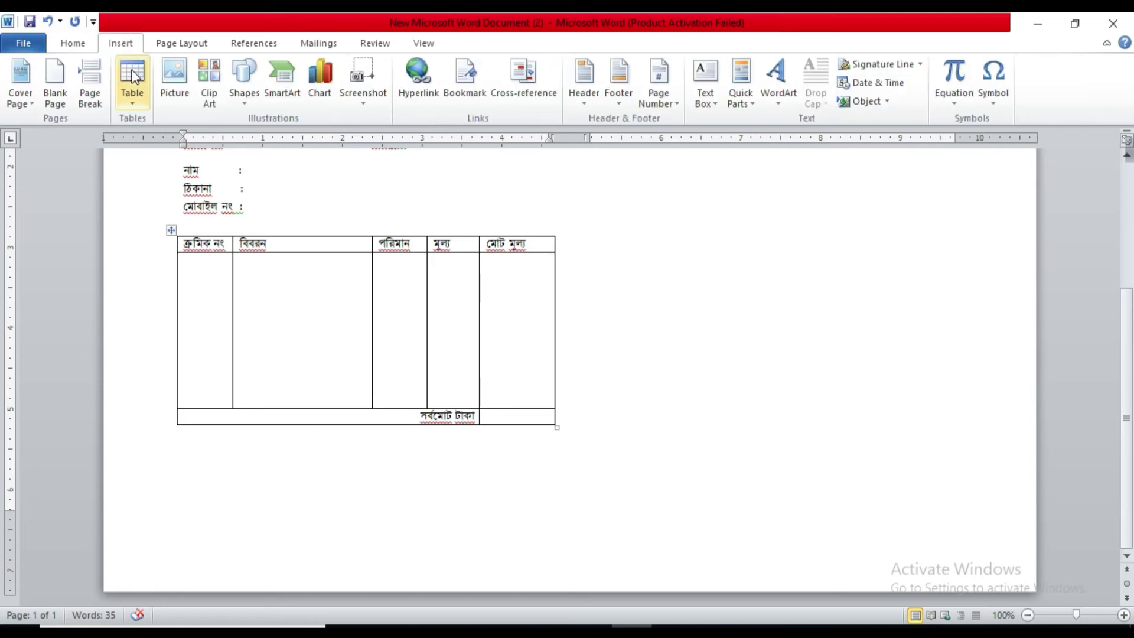
- Insert a table with 2 columns and 1 row below the memo table
{"action": "left_click", "coordinate": [133, 100]}
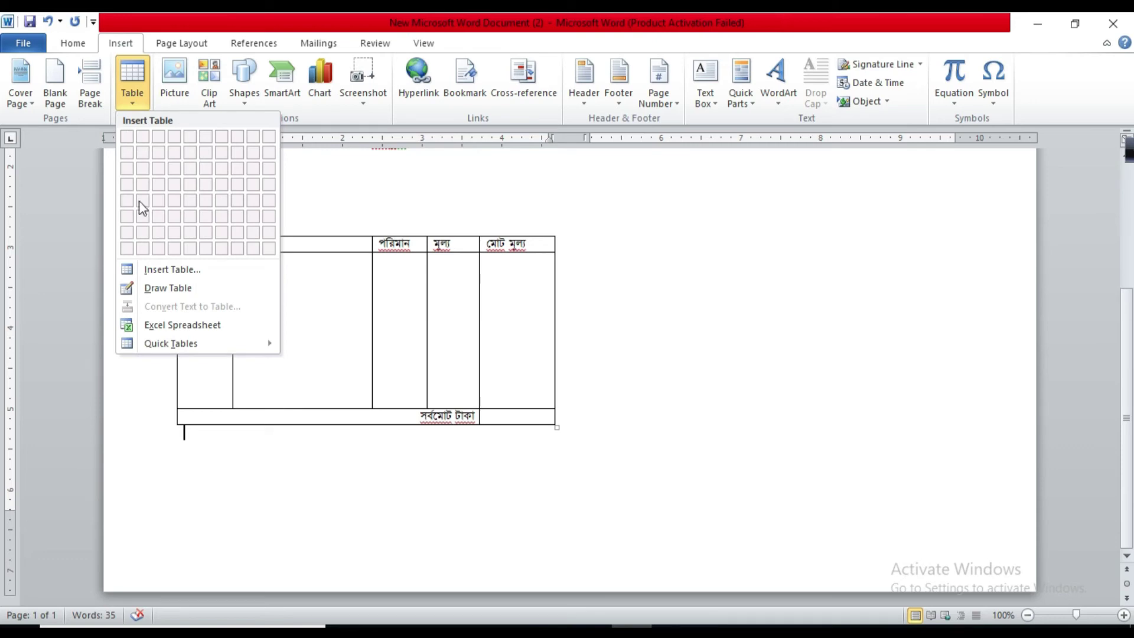
{"action": "left_click", "coordinate": [158, 270]}
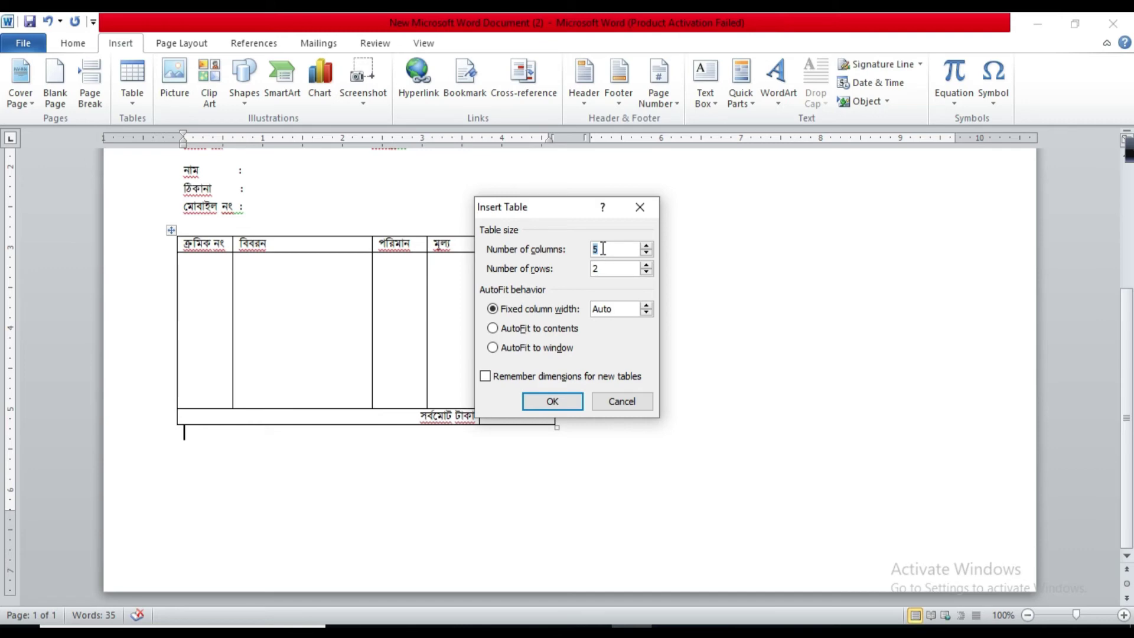
{"action": "type", "text": "2"}
{"action": "double_click", "coordinate": [598, 269]}
{"action": "type", "text": "1"}
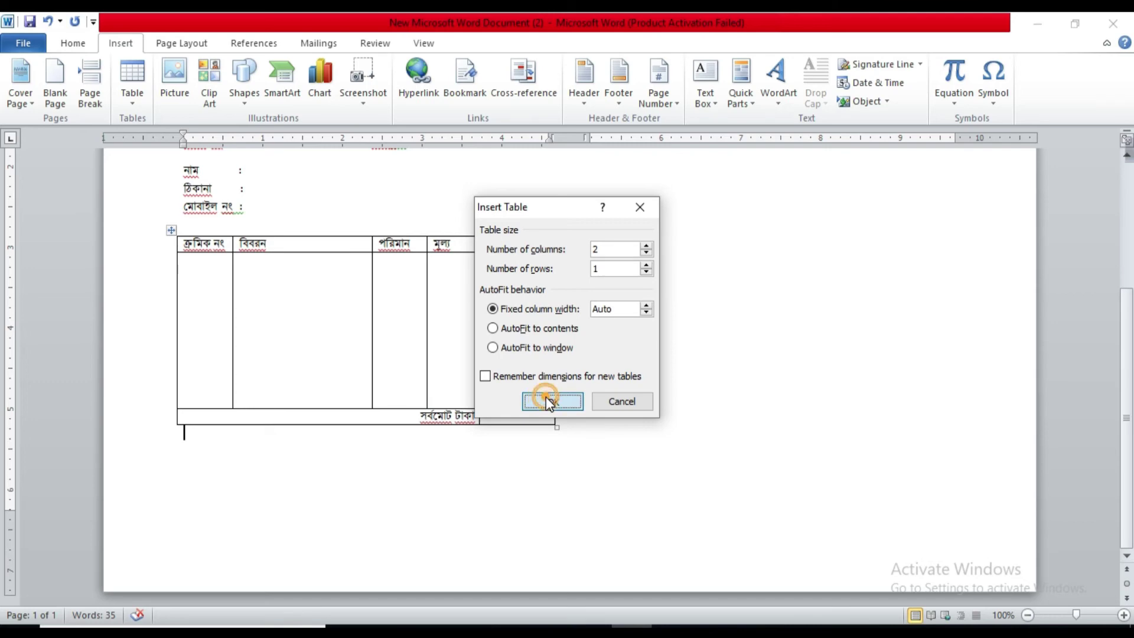
{"action": "left_click", "coordinate": [546, 396]}
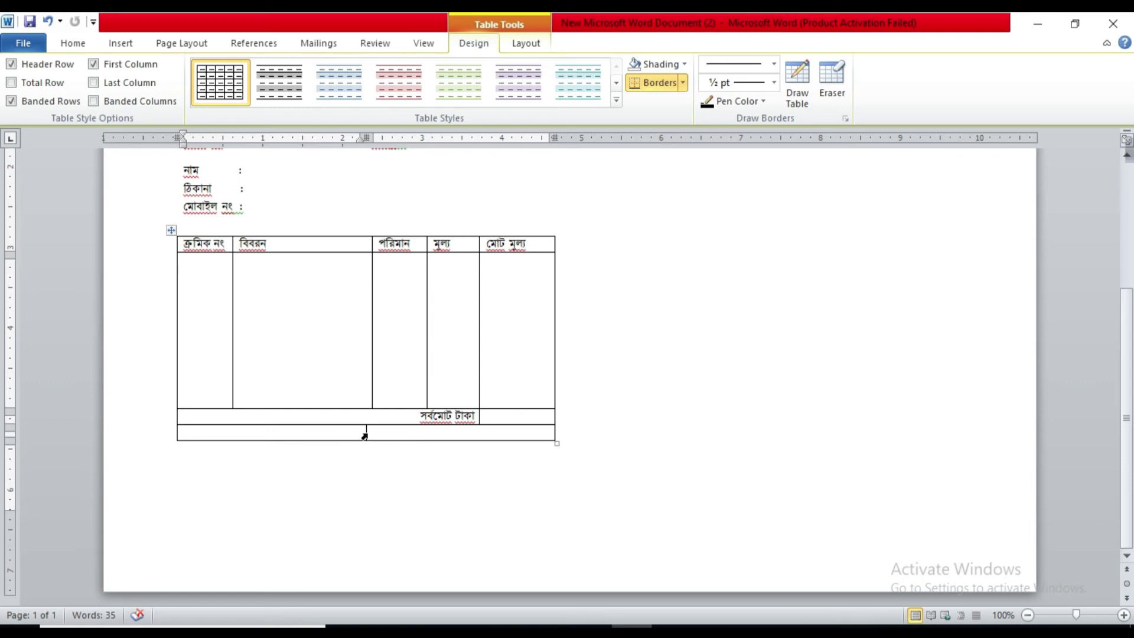
- Drag the new row's column border left and type 'kothay' to label the first cell কথায়
{"action": "left_click_drag", "start_coordinate": [367, 433], "coordinate": [233, 433]}
{"action": "type", "text": "ko"}
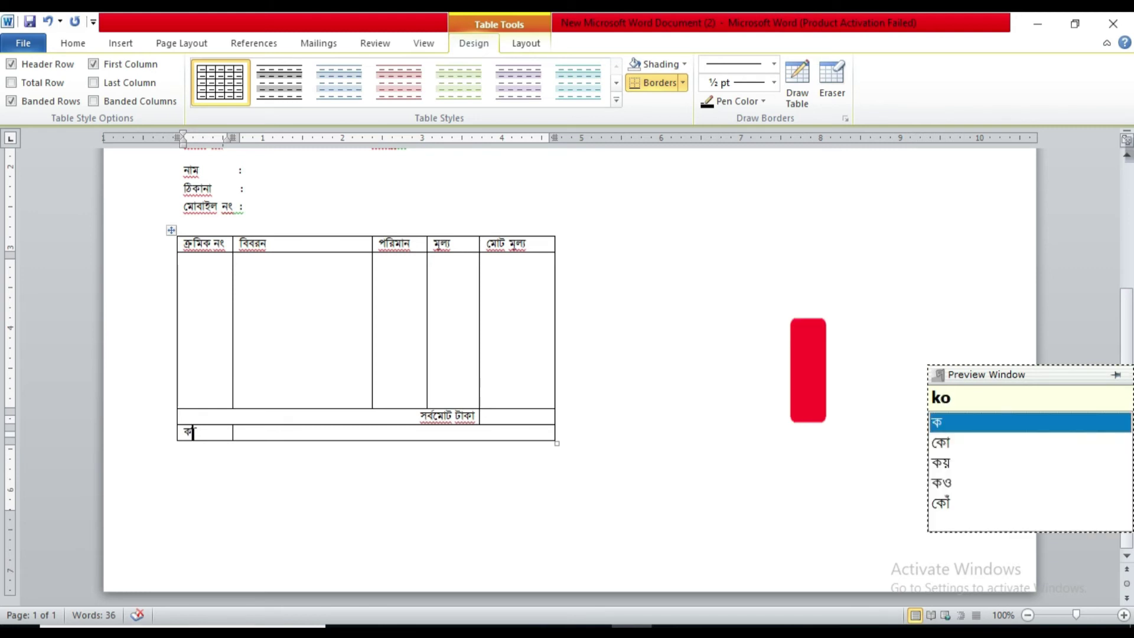
{"action": "type", "text": "tha"}
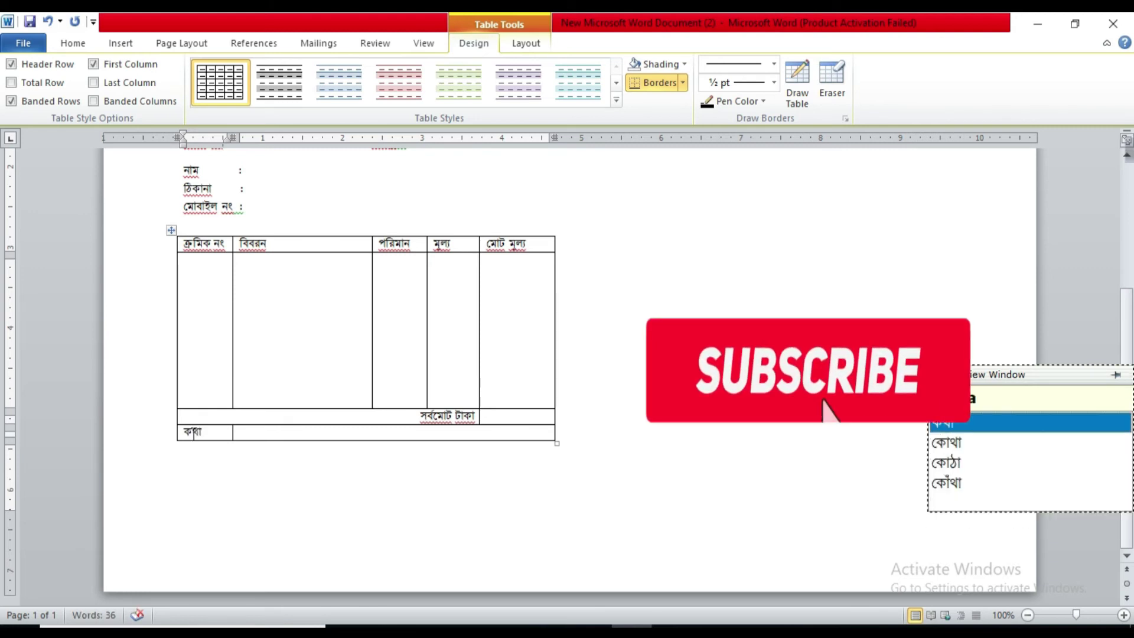
{"action": "type", "text": "y"}
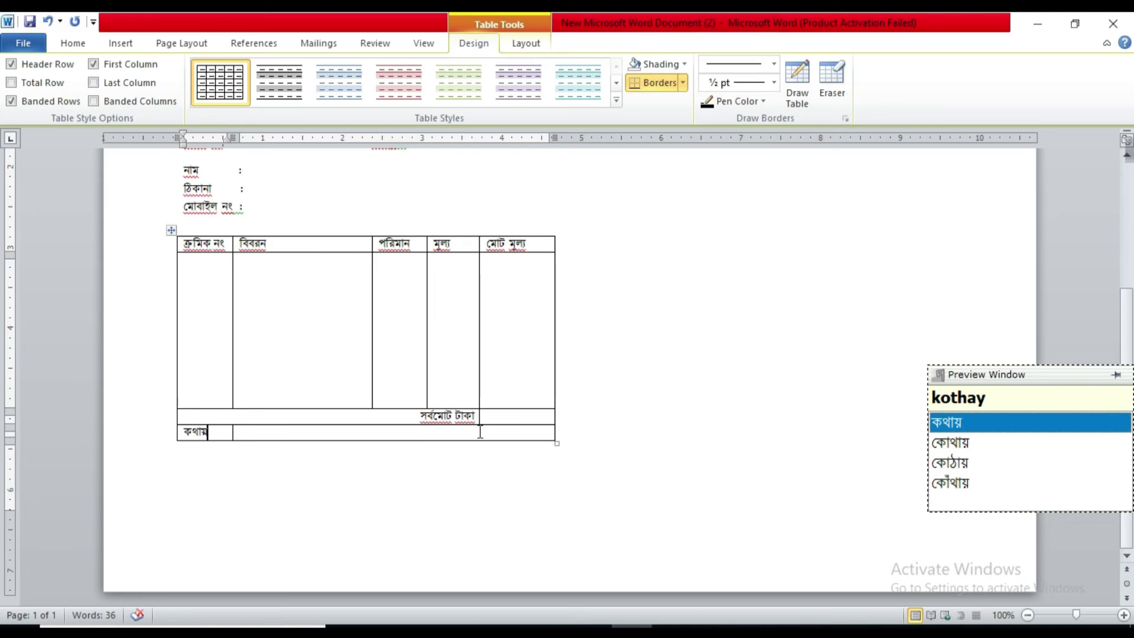
- Add blank lines below the table and type the buyer label ক্রেতার স্বাক্ষর
{"action": "left_click", "coordinate": [202, 473]}
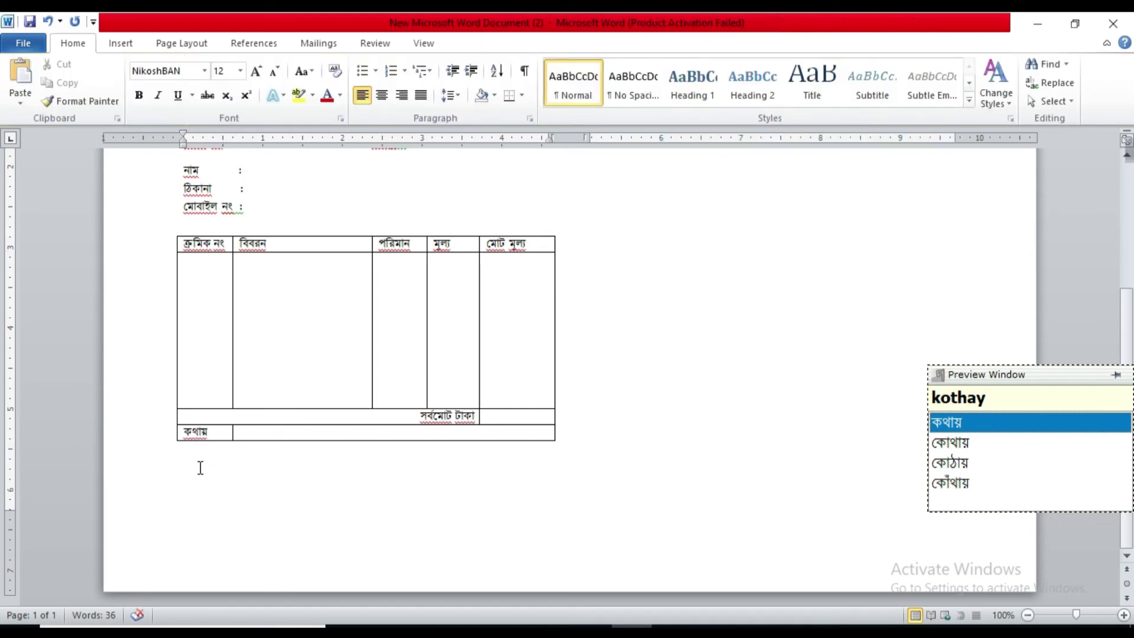
{"action": "key", "text": "Escape"}
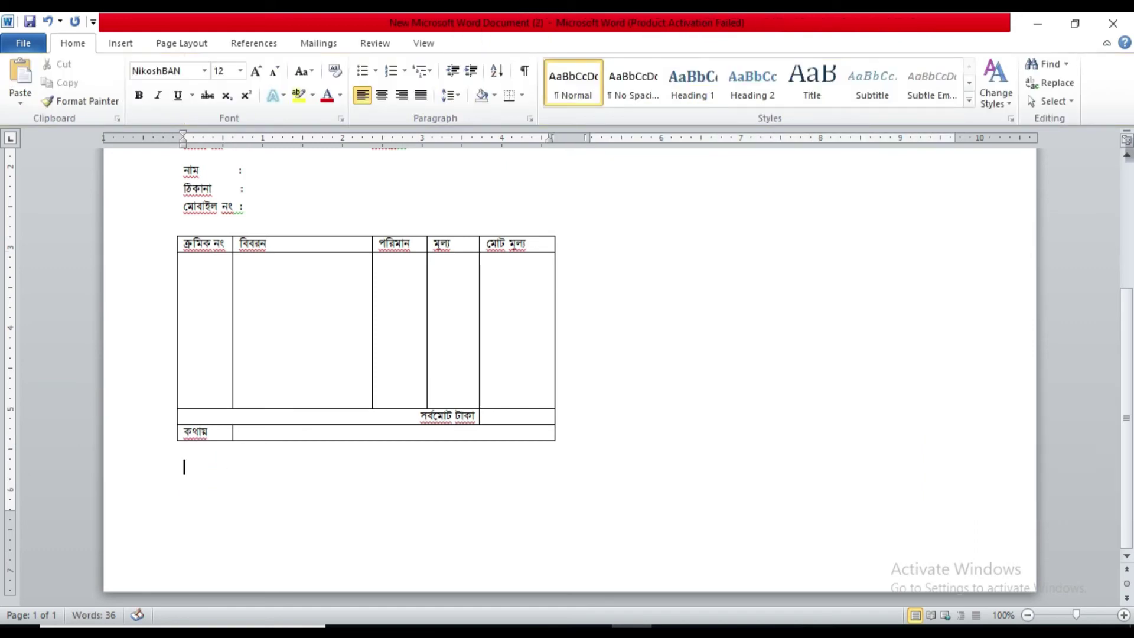
{"action": "key", "text": "Return"}
{"action": "type", "text": "kr"}
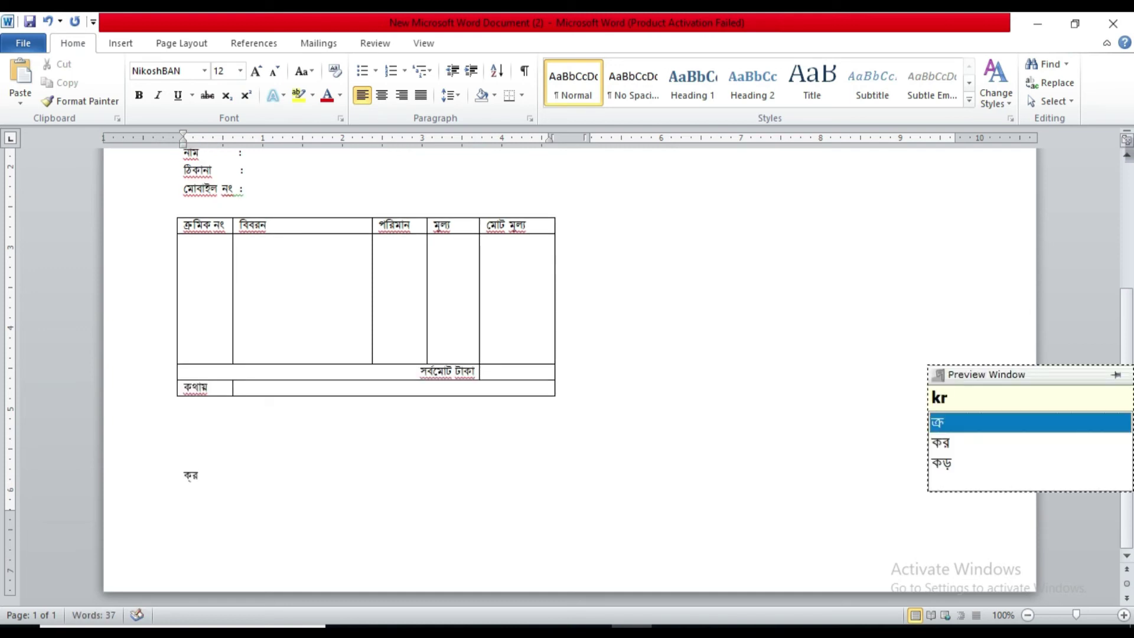
{"action": "type", "text": "r"}
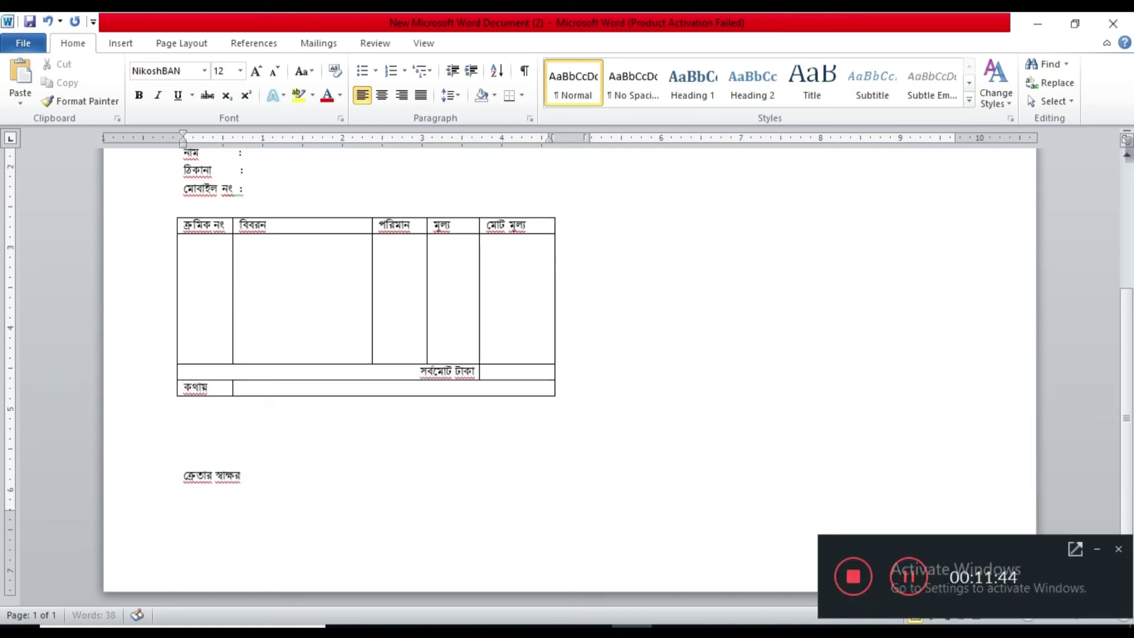
- Paste the seller label বিক্রেতার স্বাক্ষর to the right of the buyer's label
{"action": "key", "text": "ctrl+v"}
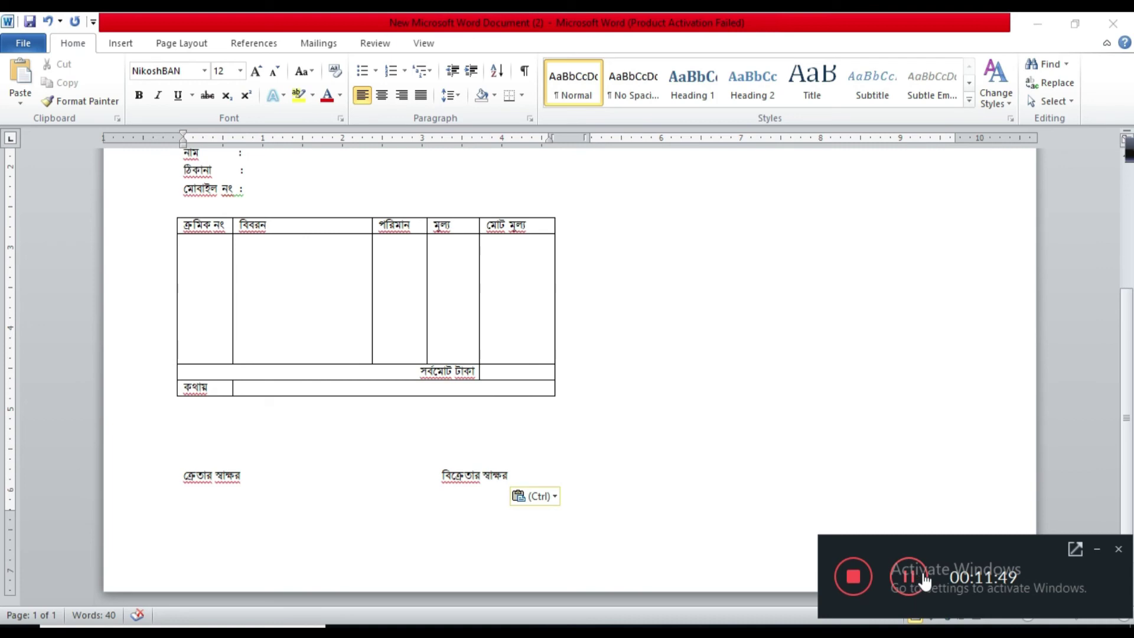
{"action": "left_click", "coordinate": [1100, 549]}
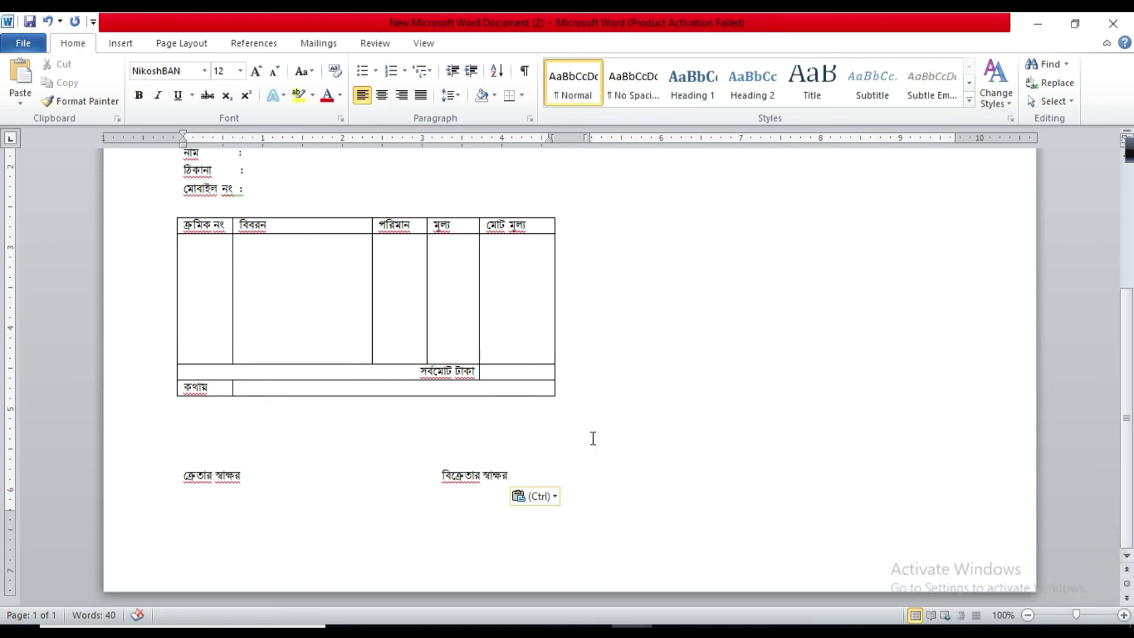
{"action": "scroll", "coordinate": [266, 478], "scroll_direction": "up", "scroll_amount": 3}
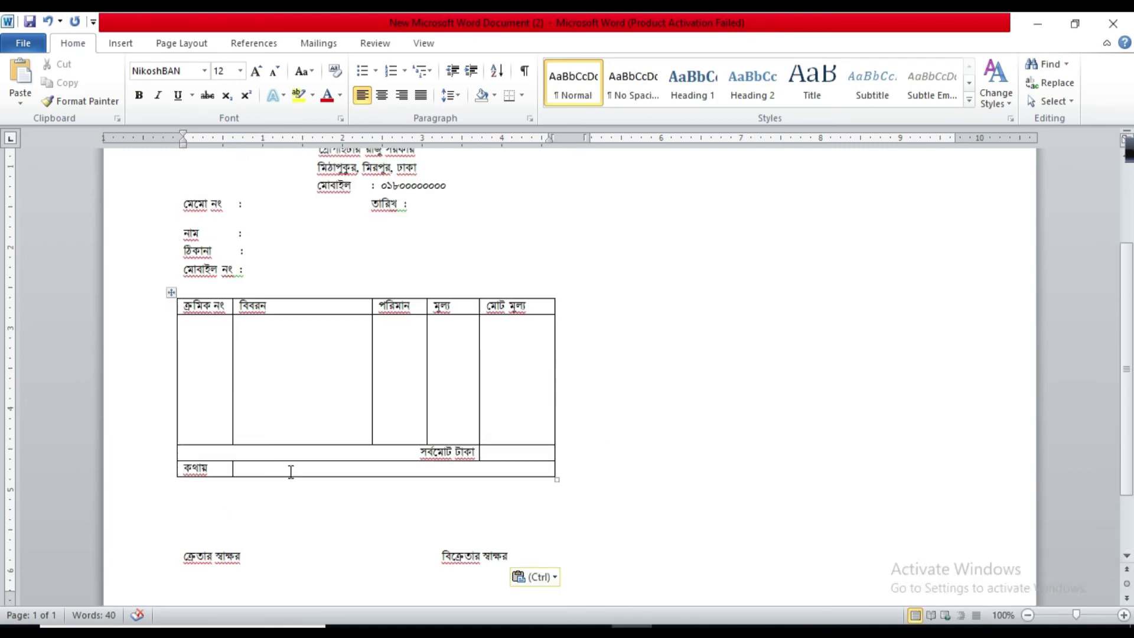
{"action": "scroll", "coordinate": [297, 460], "scroll_direction": "up", "scroll_amount": 3}
{"action": "scroll", "coordinate": [297, 378], "scroll_direction": "up", "scroll_amount": 3}
{"action": "scroll", "coordinate": [301, 294], "scroll_direction": "down", "scroll_amount": 3}
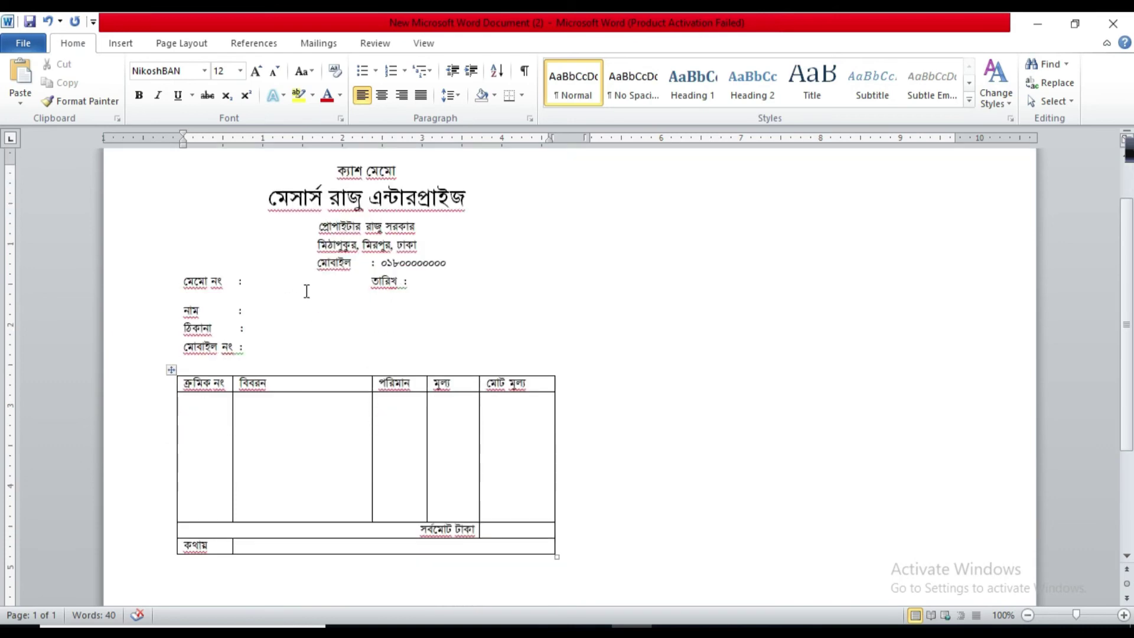
{"action": "scroll", "coordinate": [306, 289], "scroll_direction": "down", "scroll_amount": 3}
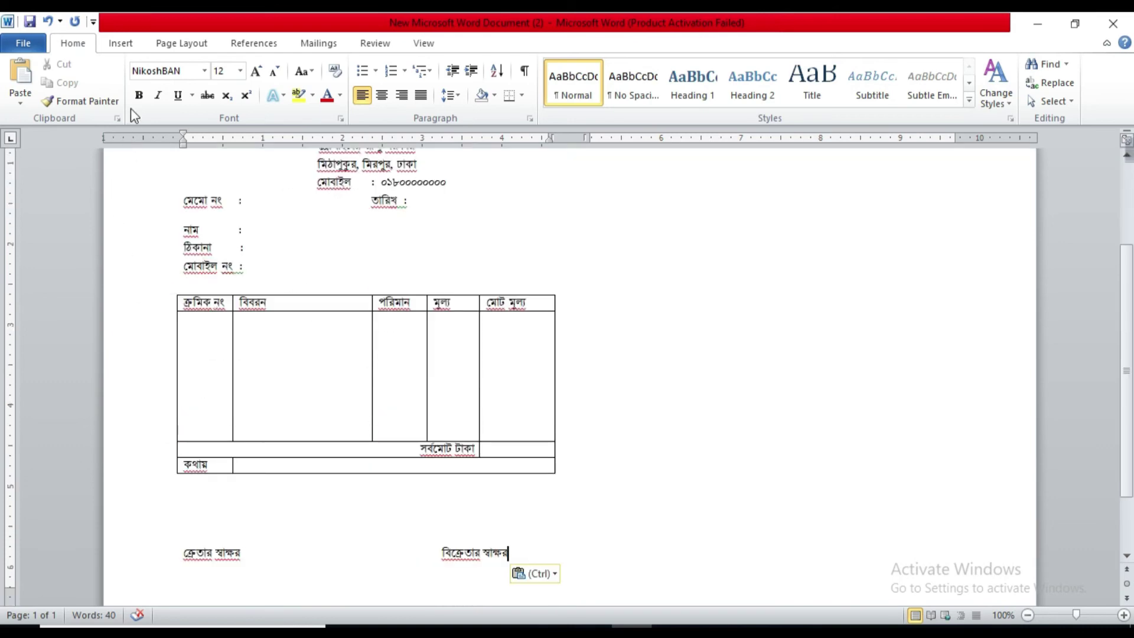
- Draw a short straight signature line above the buyer label ক্রেতার স্বাক্ষর
{"action": "left_click", "coordinate": [120, 43]}
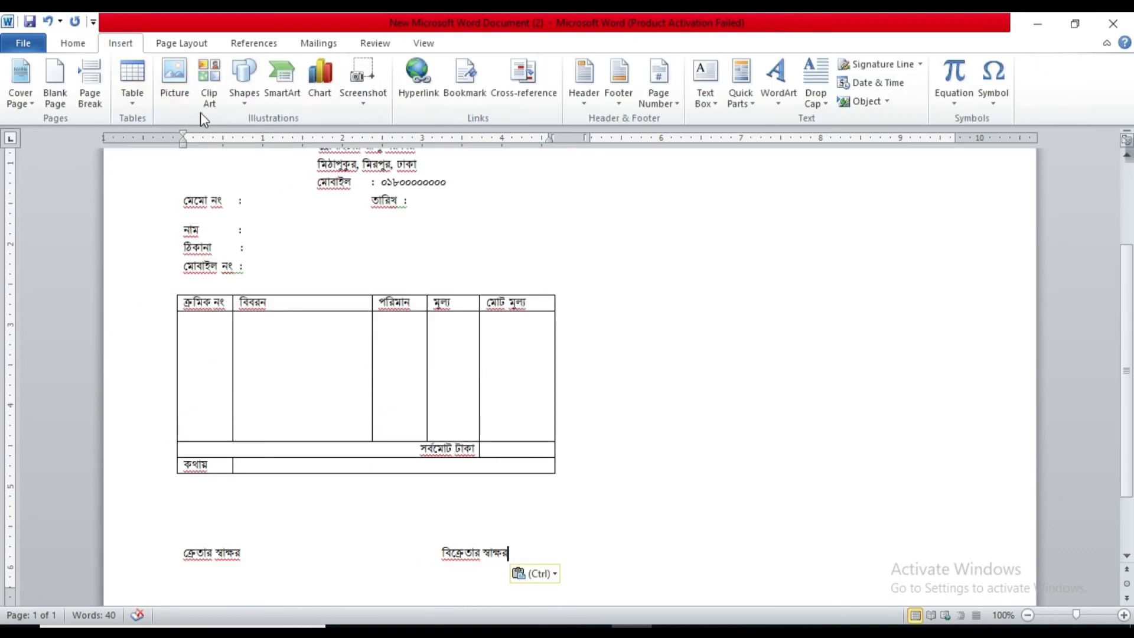
{"action": "left_click", "coordinate": [245, 100]}
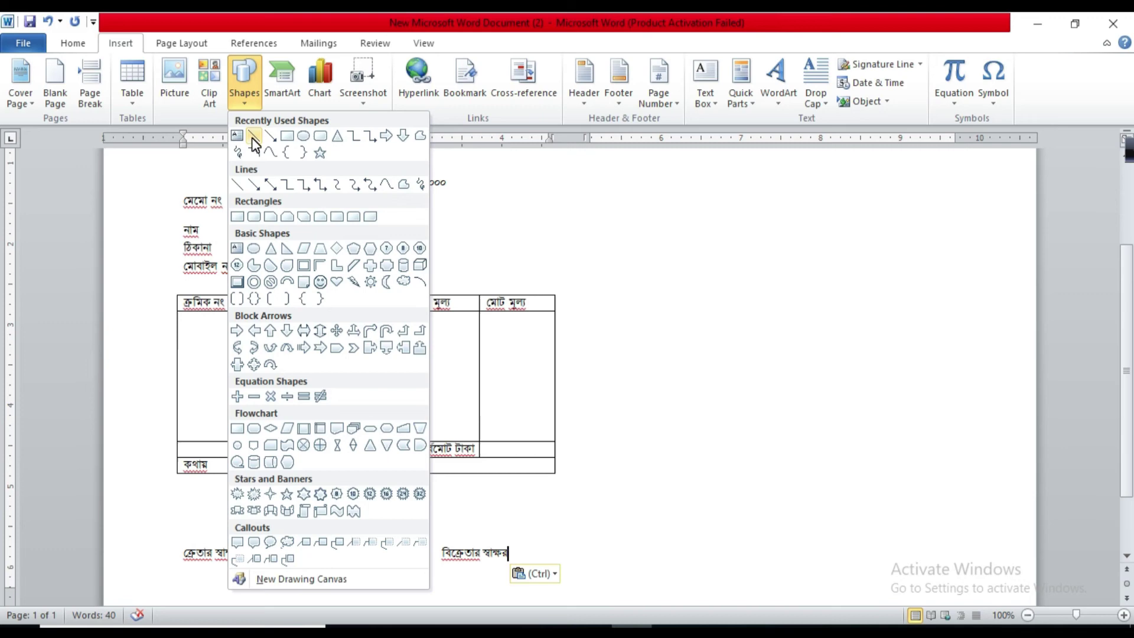
{"action": "left_click", "coordinate": [253, 137]}
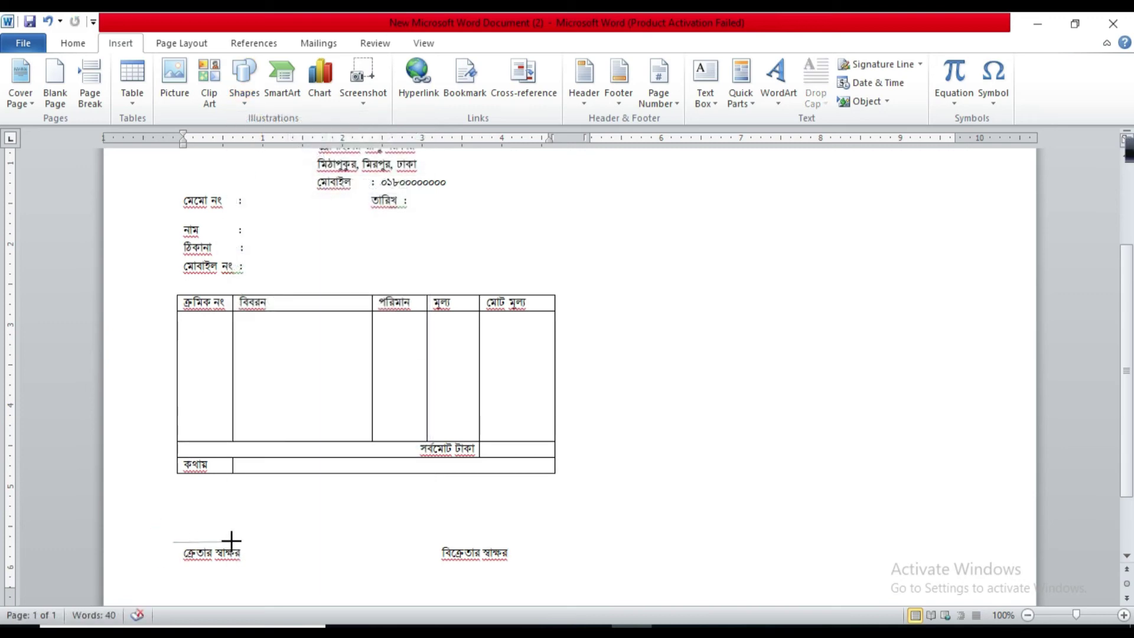
{"action": "left_click_drag", "start_coordinate": [172, 542], "coordinate": [258, 541]}
{"action": "left_click_drag", "start_coordinate": [255, 541], "coordinate": [255, 541]}
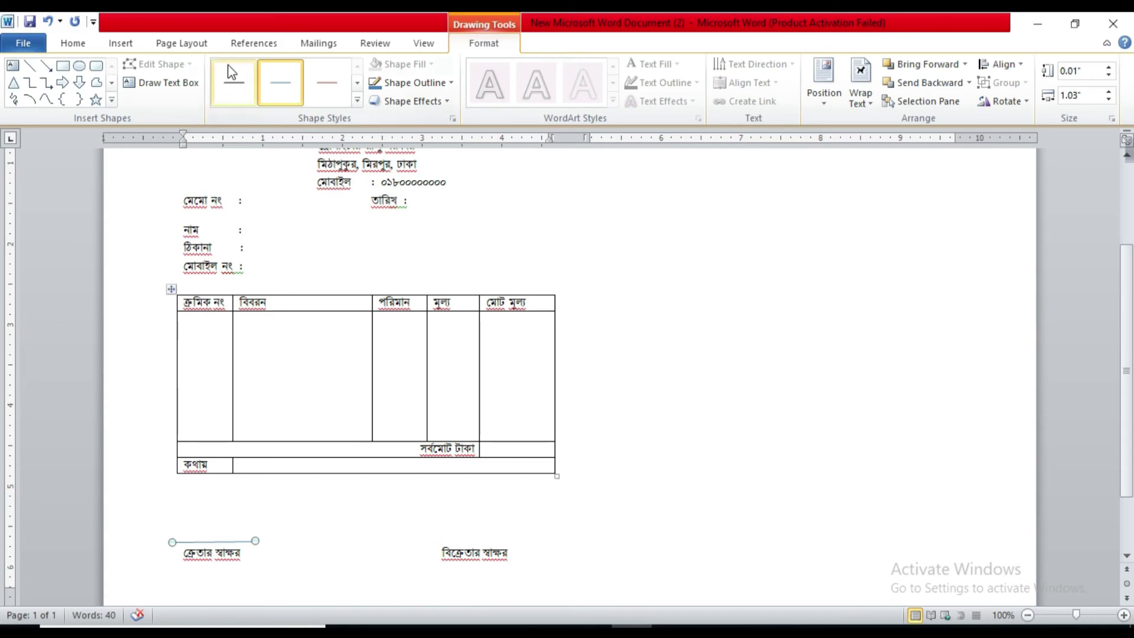
{"action": "left_click", "coordinate": [228, 520]}
- Ctrl-drag a copy of the signature line above the seller label বিক্রেতার স্বাক্ষর
{"action": "left_click", "coordinate": [211, 542]}
{"action": "left_click_drag", "start_coordinate": [210, 542], "coordinate": [391, 536]}
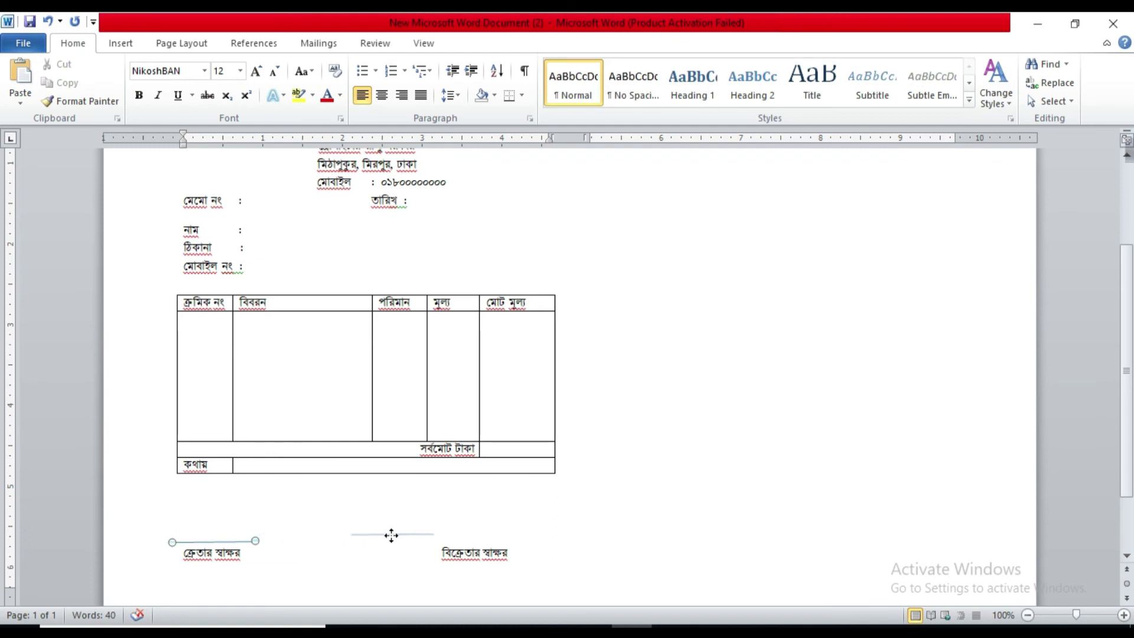
{"action": "left_click_drag", "start_coordinate": [391, 535], "coordinate": [473, 539]}
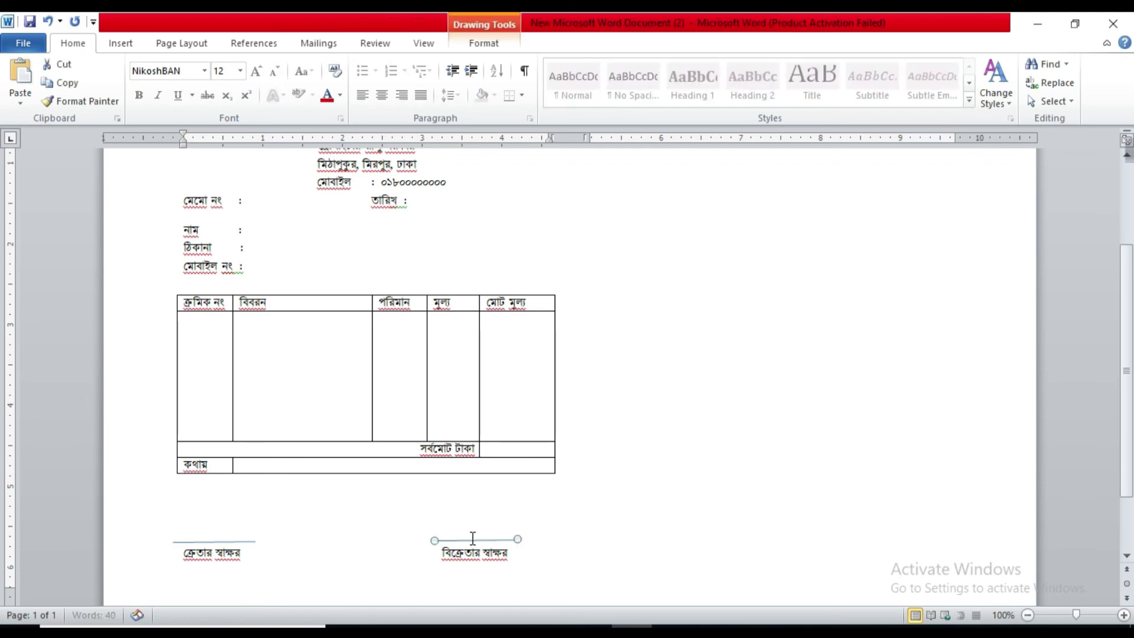
{"action": "scroll", "coordinate": [392, 509], "scroll_direction": "down", "scroll_amount": 3}
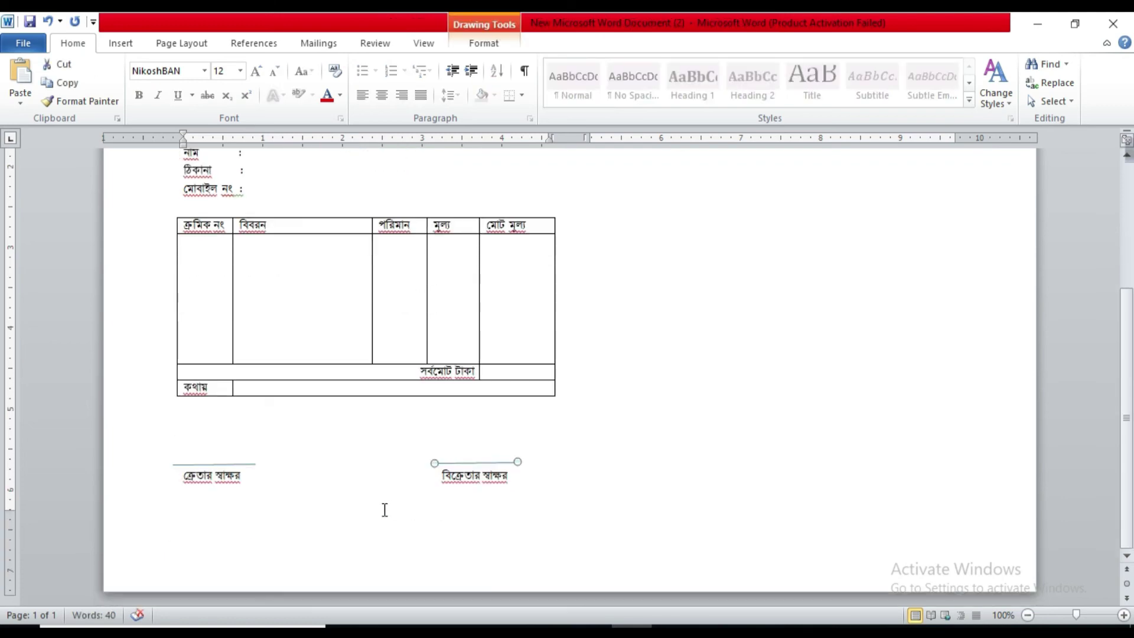
{"action": "left_click", "coordinate": [601, 488]}
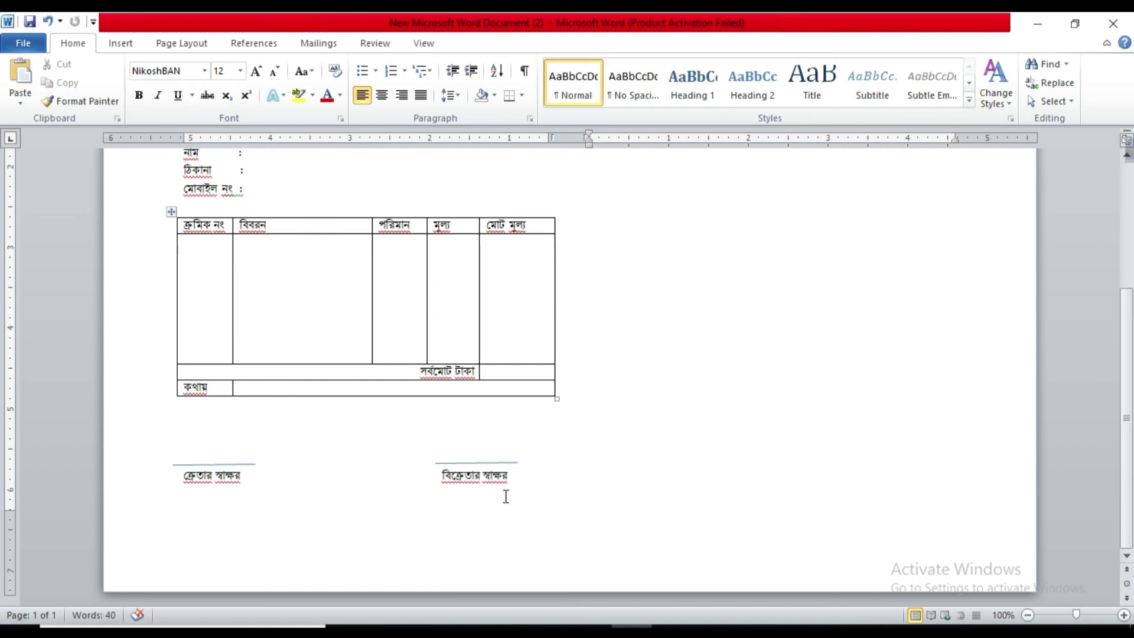
{"action": "scroll", "coordinate": [510, 494], "scroll_direction": "up", "scroll_amount": 3}
{"action": "scroll", "coordinate": [511, 494], "scroll_direction": "down", "scroll_amount": 1}
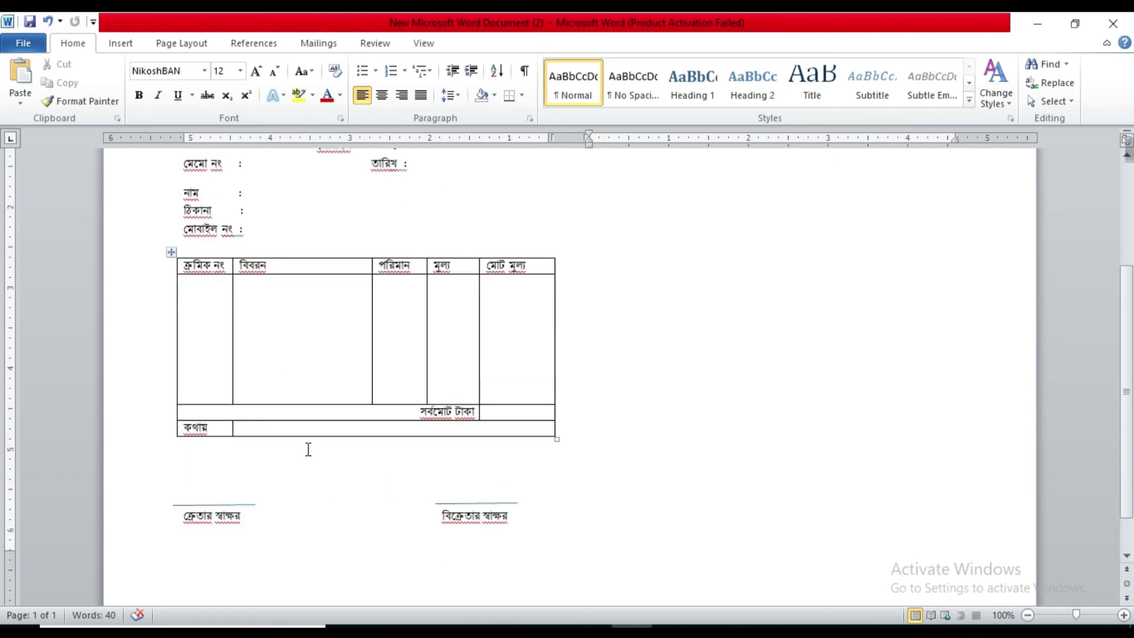
{"action": "scroll", "coordinate": [308, 450], "scroll_direction": "up", "scroll_amount": 1}
{"action": "scroll", "coordinate": [312, 405], "scroll_direction": "up", "scroll_amount": 2}
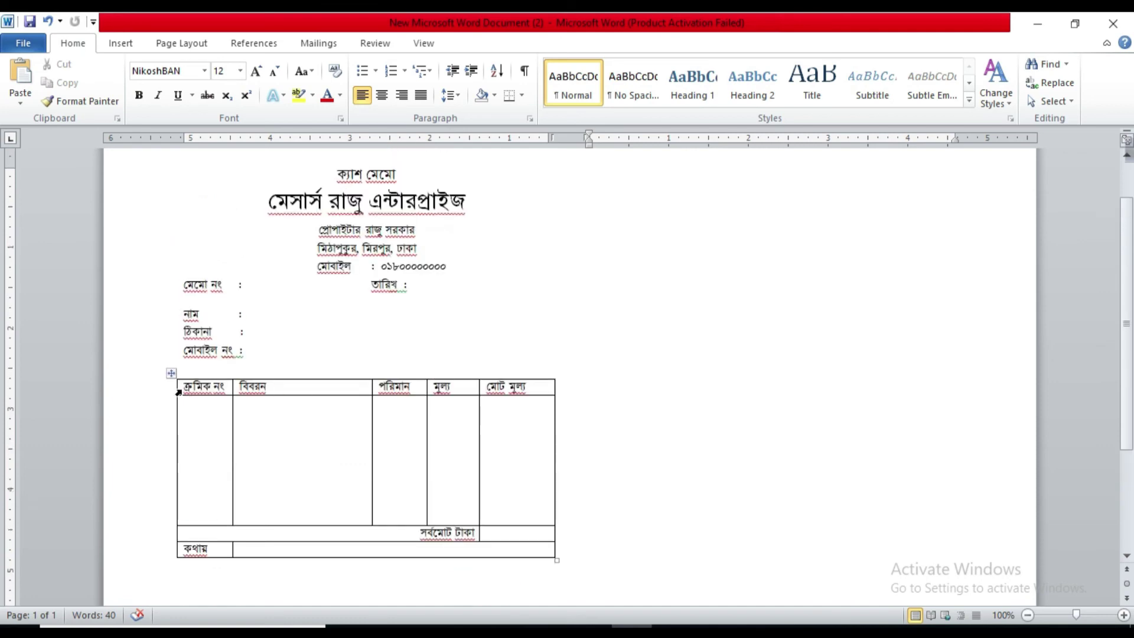
- Select the header row from মোট মূল্য across and apply light blue Shading
{"action": "left_click", "coordinate": [531, 388]}
{"action": "left_click_drag", "start_coordinate": [531, 388], "coordinate": [202, 387]}
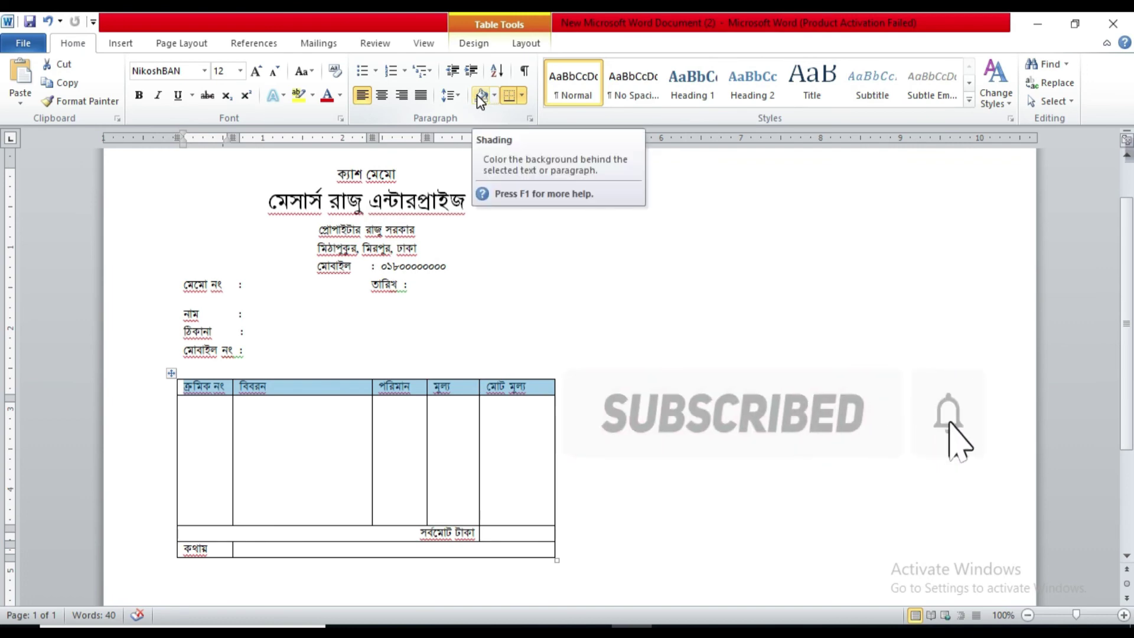
{"action": "left_click", "coordinate": [493, 94]}
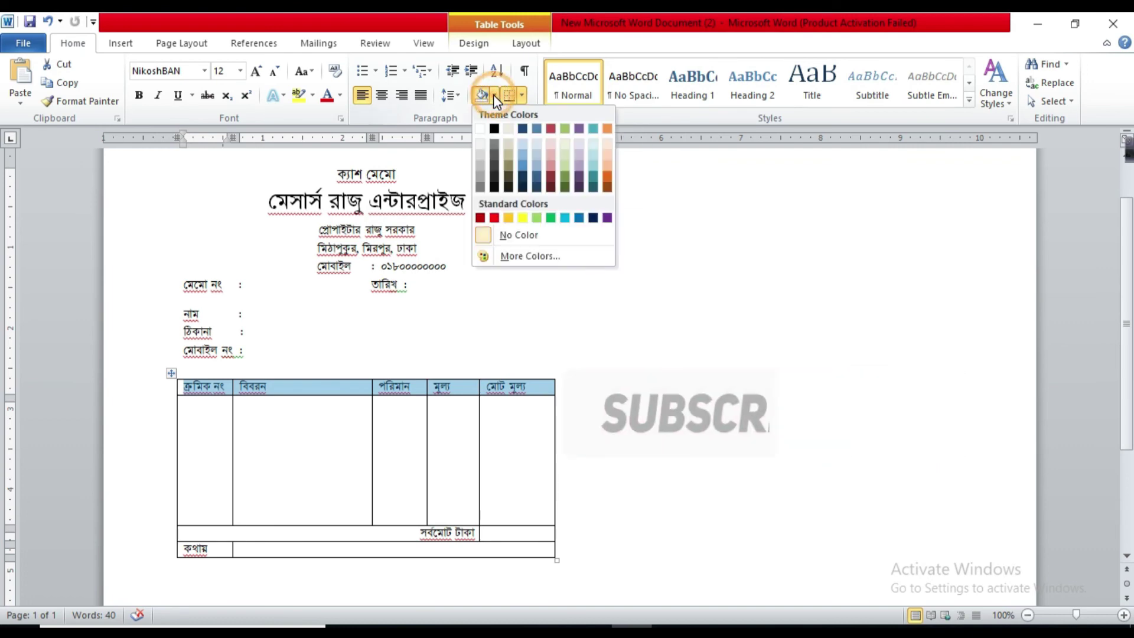
{"action": "left_click", "coordinate": [520, 151]}
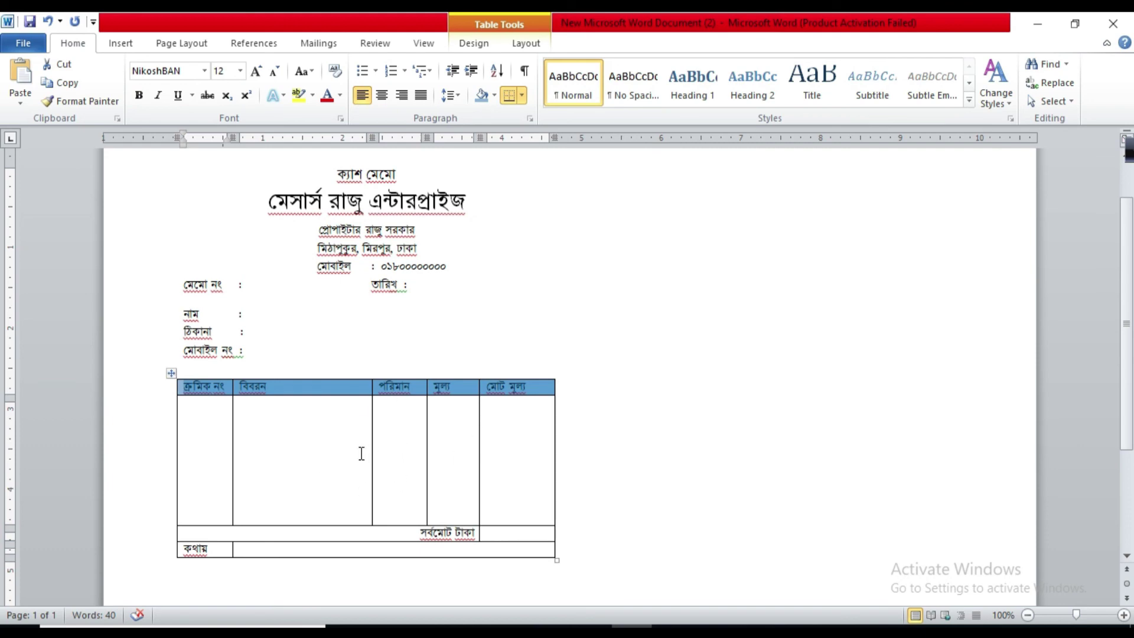
{"action": "scroll", "coordinate": [362, 454], "scroll_direction": "down", "scroll_amount": 1}
{"action": "scroll", "coordinate": [358, 446], "scroll_direction": "up", "scroll_amount": 2}
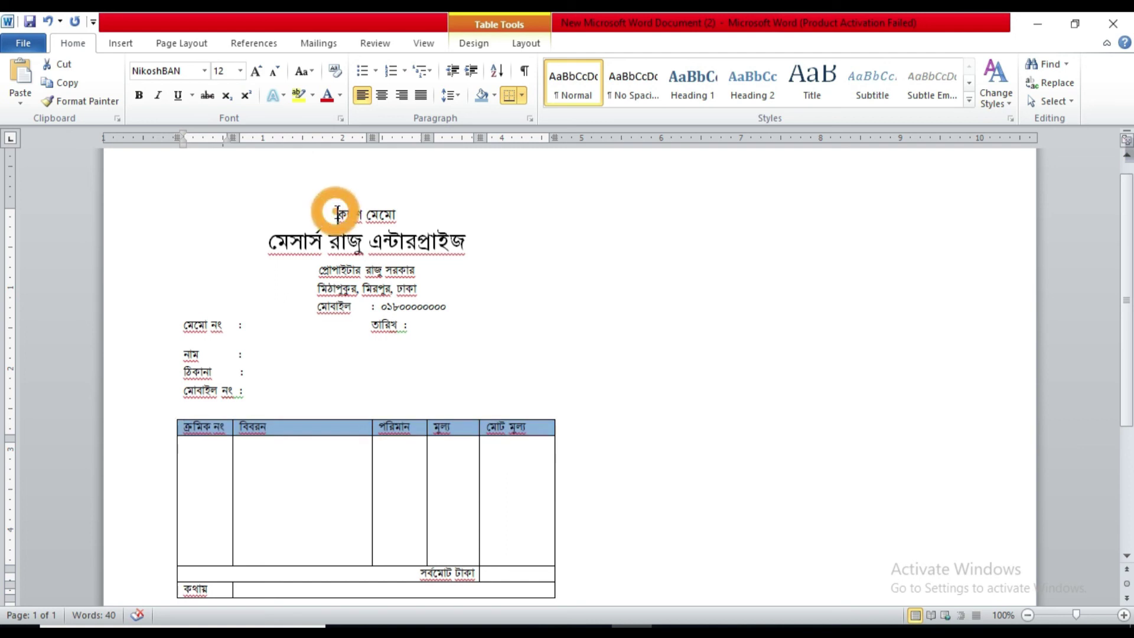
- Select the whole cash memo from its heading down and copy it
{"action": "left_click_drag", "start_coordinate": [337, 212], "coordinate": [355, 593]}
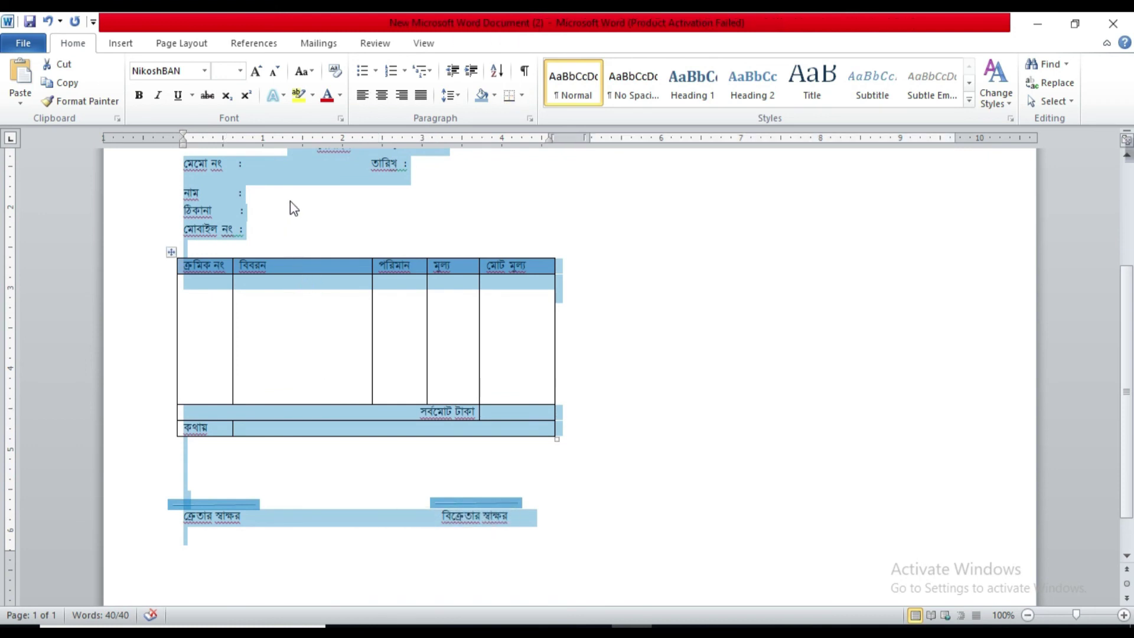
{"action": "right_click", "coordinate": [299, 170]}
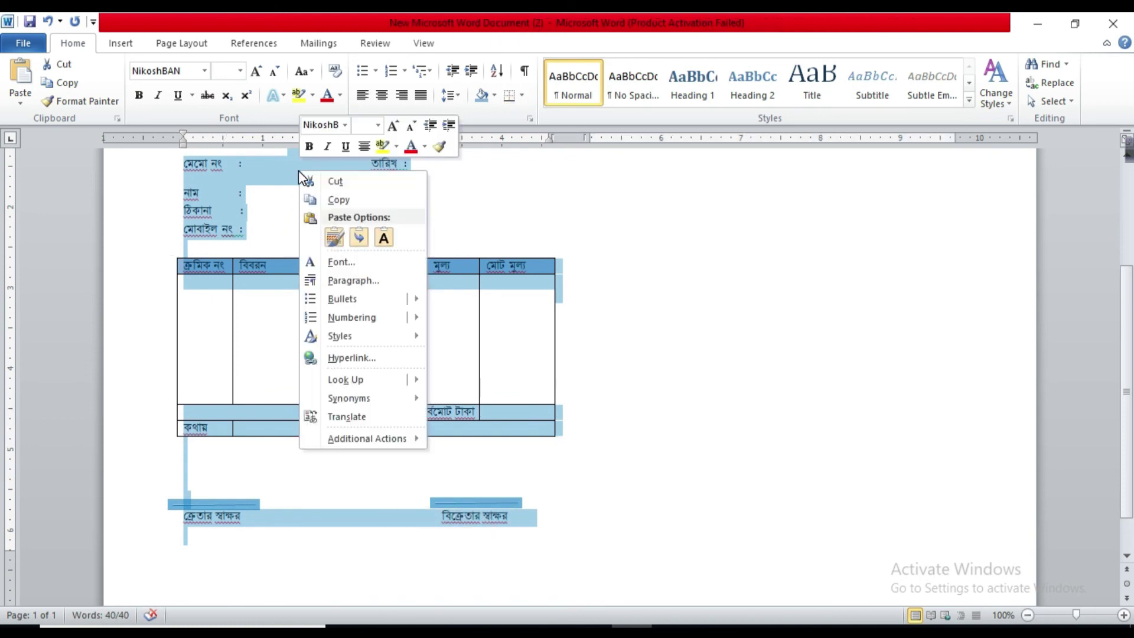
{"action": "left_click", "coordinate": [343, 203]}
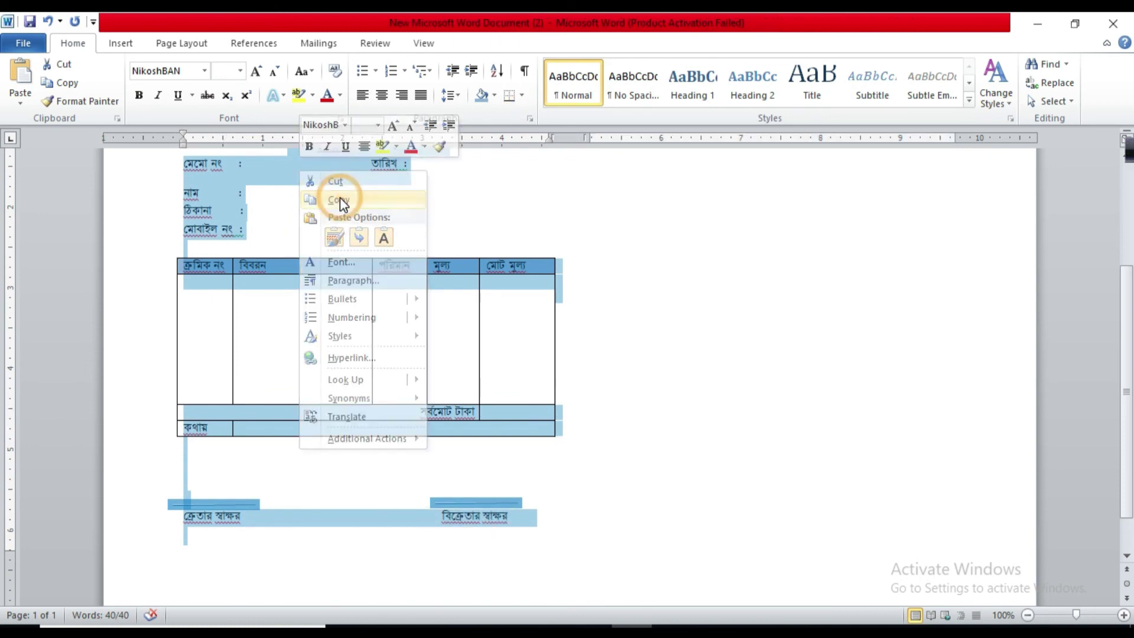
- Add a blank line at the top of the page above the ক্যাশ মেমো heading
{"action": "left_click", "coordinate": [293, 584]}
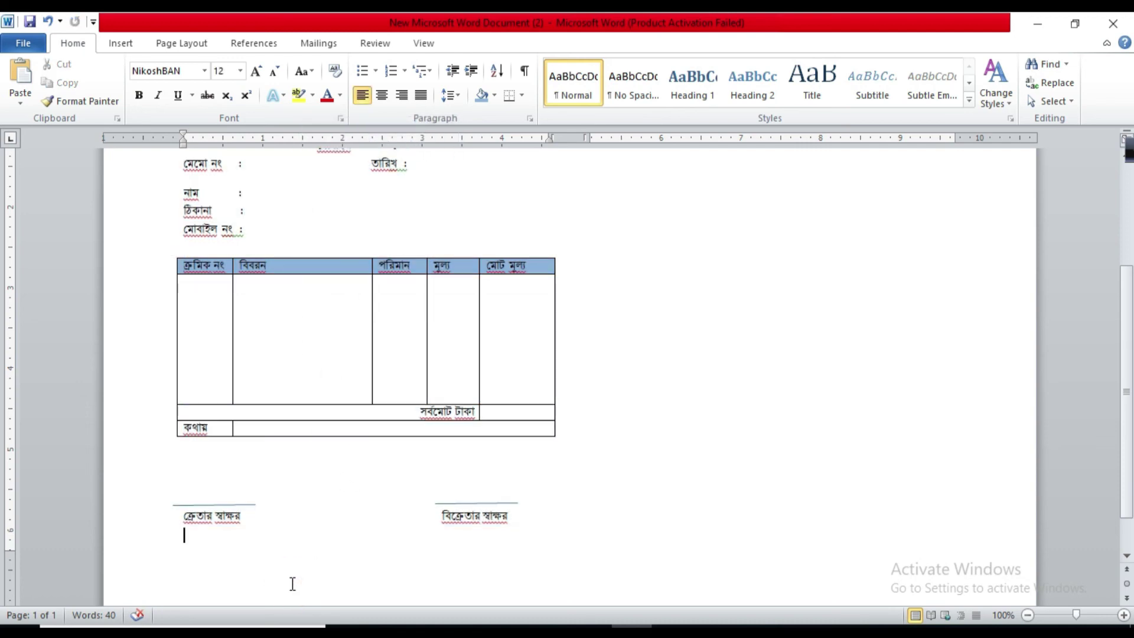
{"action": "key", "text": "ctrl+z"}
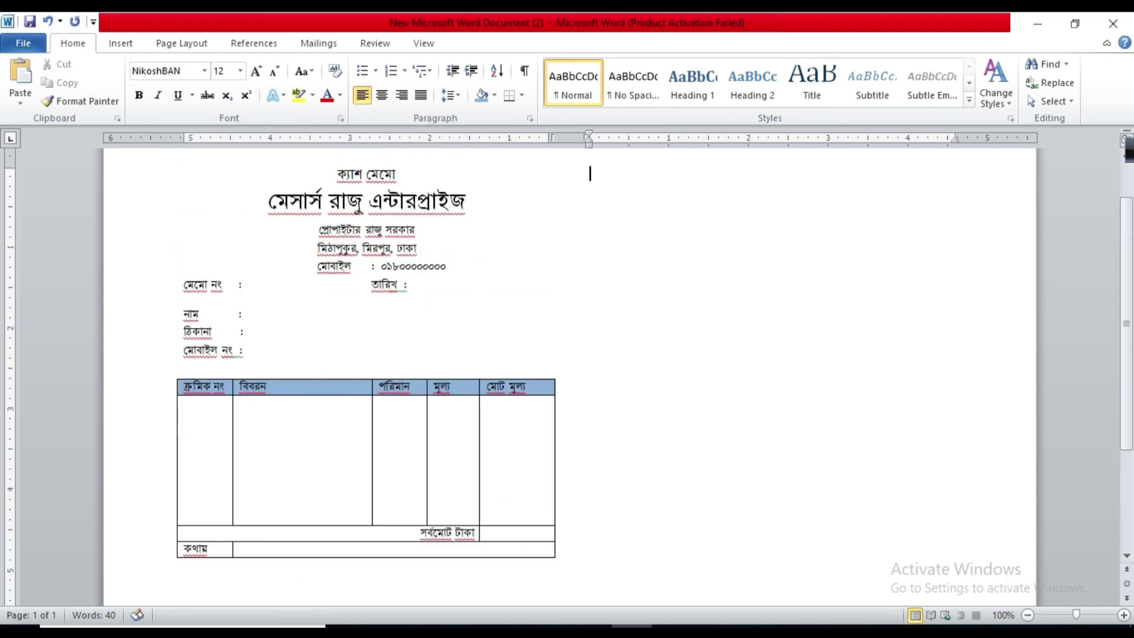
{"action": "key", "text": "ctrl+z"}
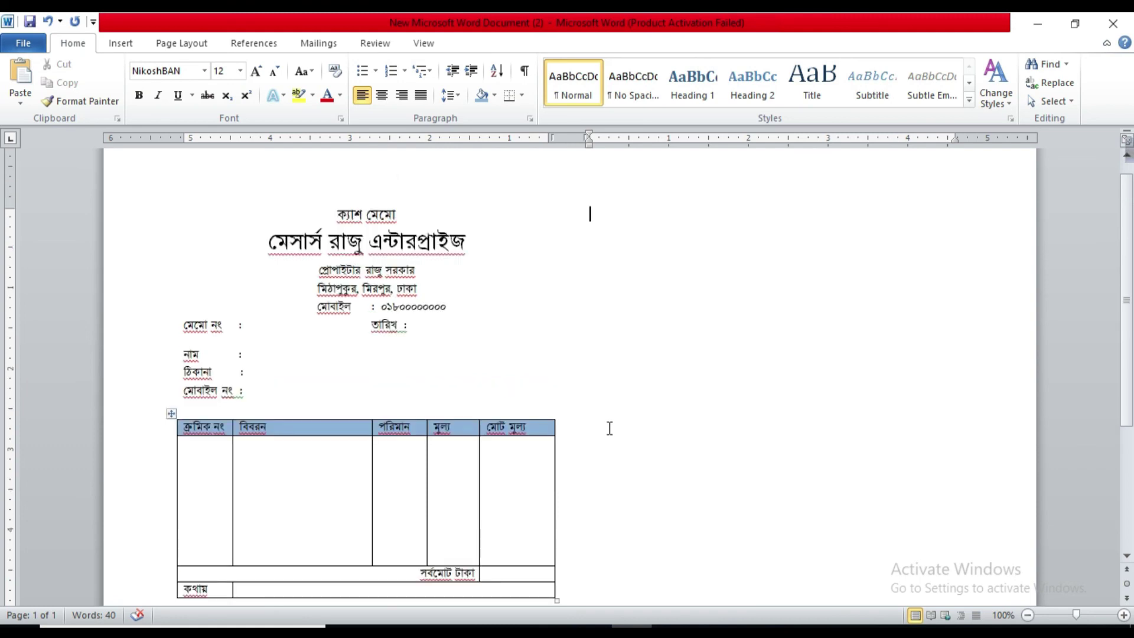
- Set the page layout to two columns
{"action": "left_click", "coordinate": [179, 45]}
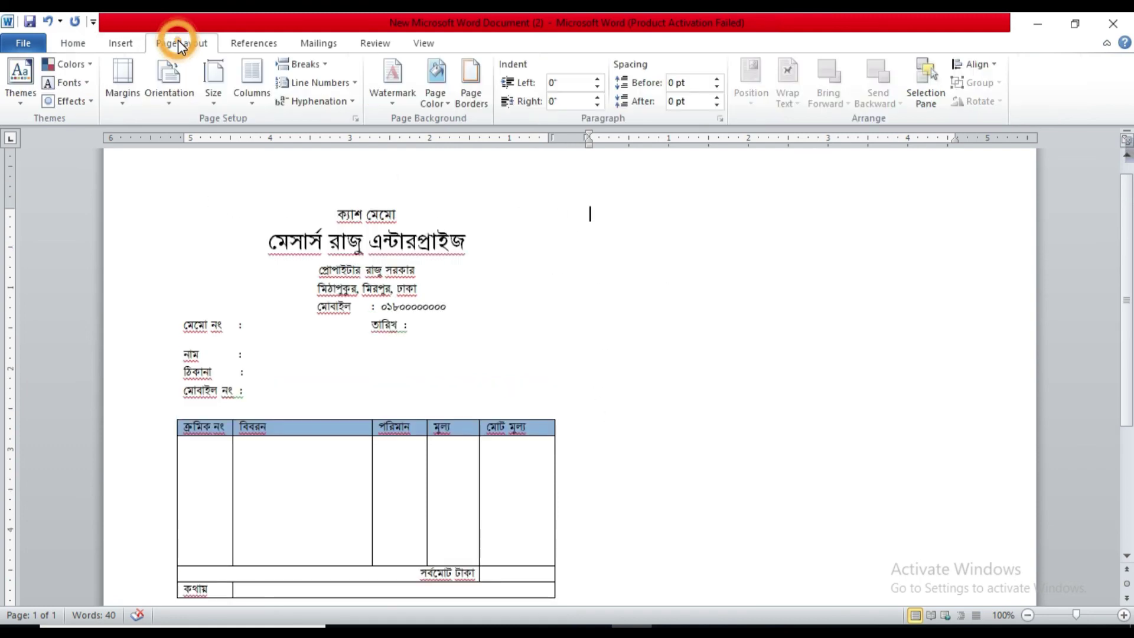
{"action": "left_click", "coordinate": [251, 101]}
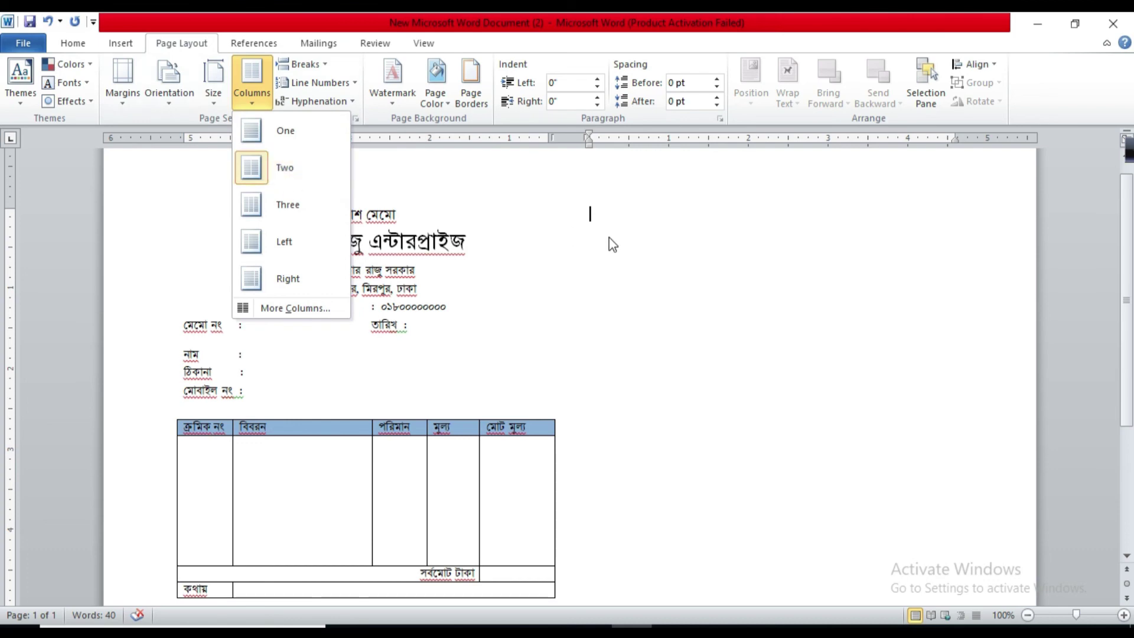
{"action": "left_click", "coordinate": [628, 219]}
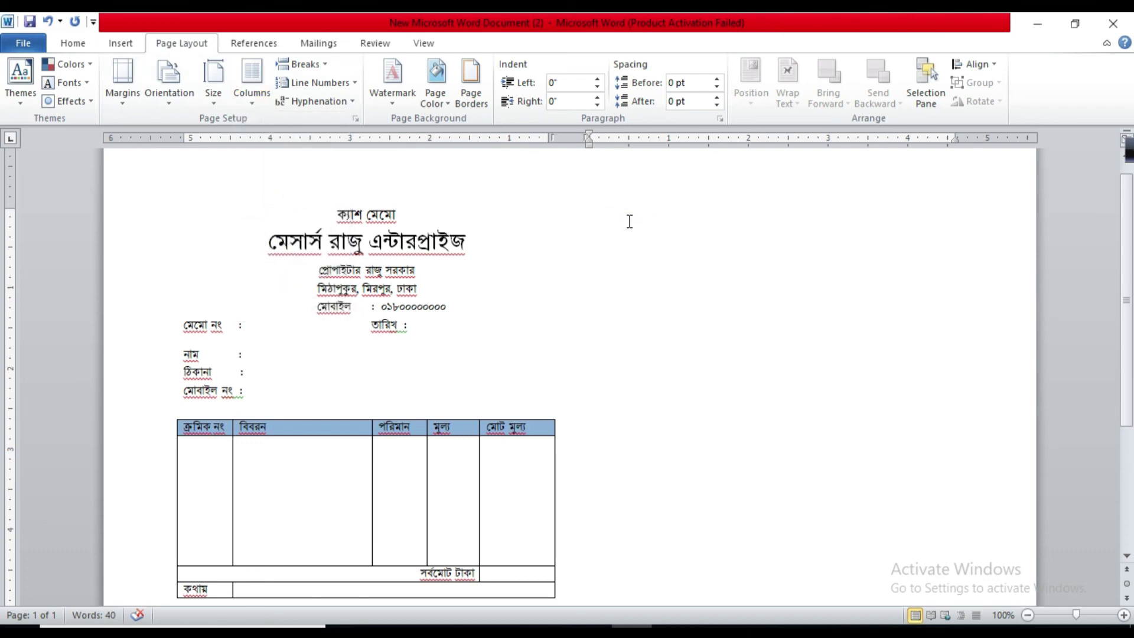
- Paste the copied cash memo into the right-hand column
{"action": "key", "text": "ctrl+v"}
{"action": "scroll", "coordinate": [681, 357], "scroll_direction": "up", "scroll_amount": 1}
{"action": "scroll", "coordinate": [683, 358], "scroll_direction": "up", "scroll_amount": 2}
{"action": "scroll", "coordinate": [682, 358], "scroll_direction": "up", "scroll_amount": 2}
{"action": "scroll", "coordinate": [682, 357], "scroll_direction": "up", "scroll_amount": 2}
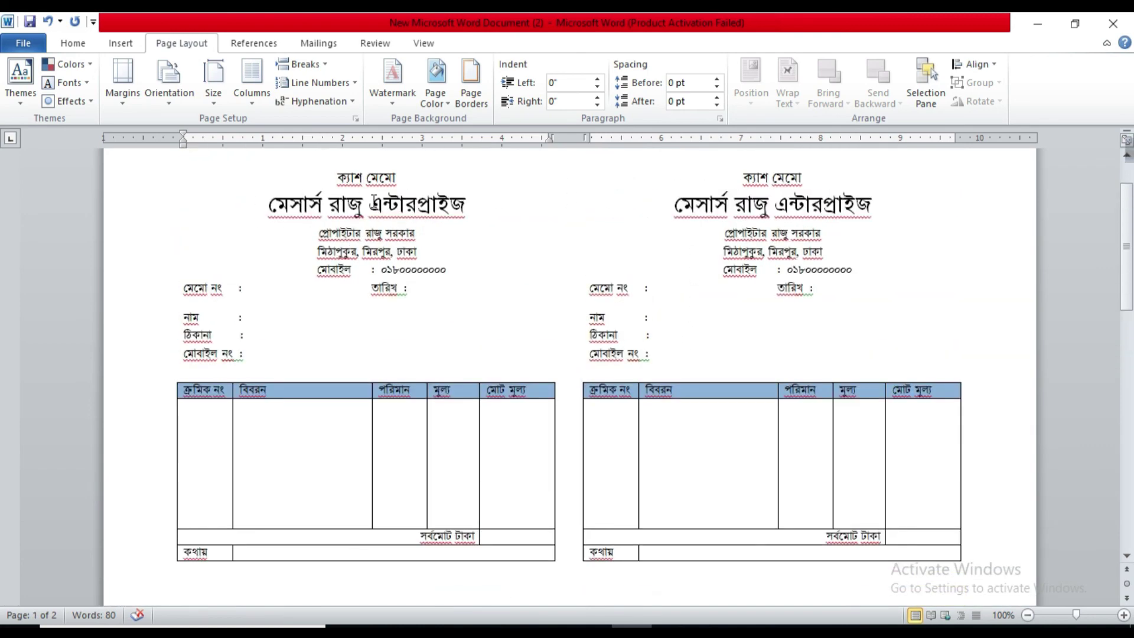
{"action": "scroll", "coordinate": [807, 230], "scroll_direction": "down", "scroll_amount": 1}
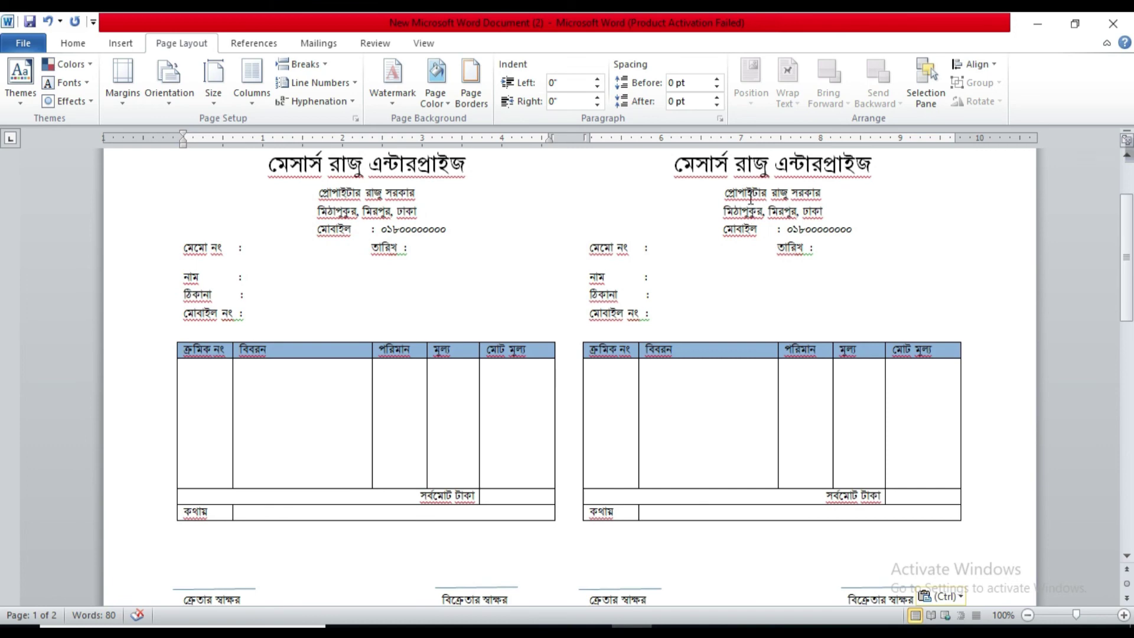
{"action": "scroll", "coordinate": [714, 277], "scroll_direction": "down", "scroll_amount": 1}
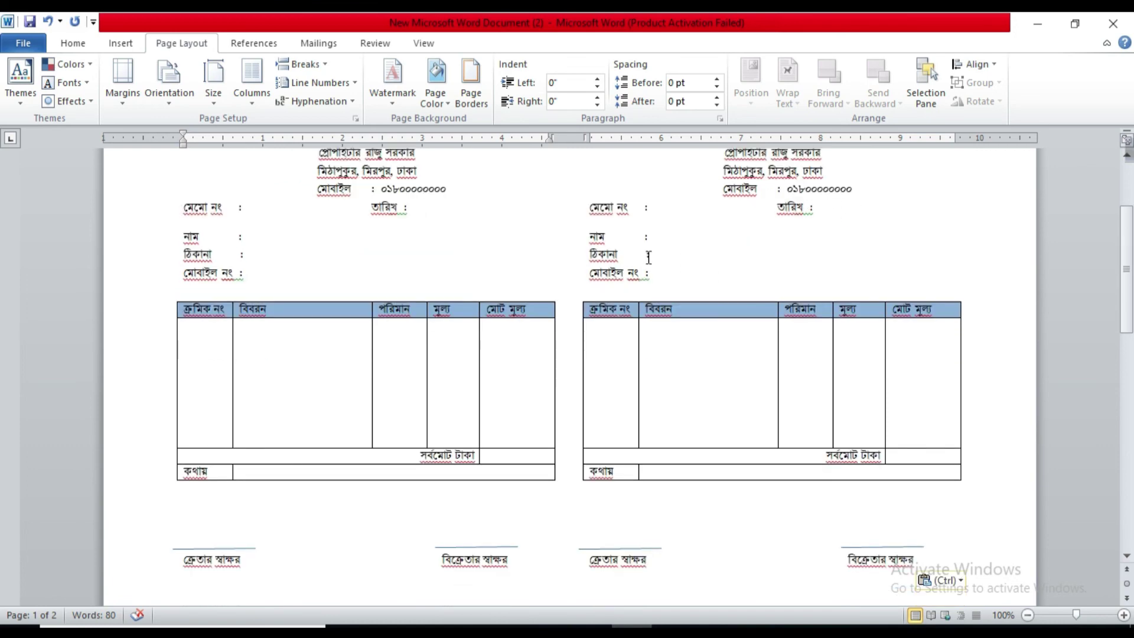
{"action": "scroll", "coordinate": [748, 241], "scroll_direction": "down", "scroll_amount": 1}
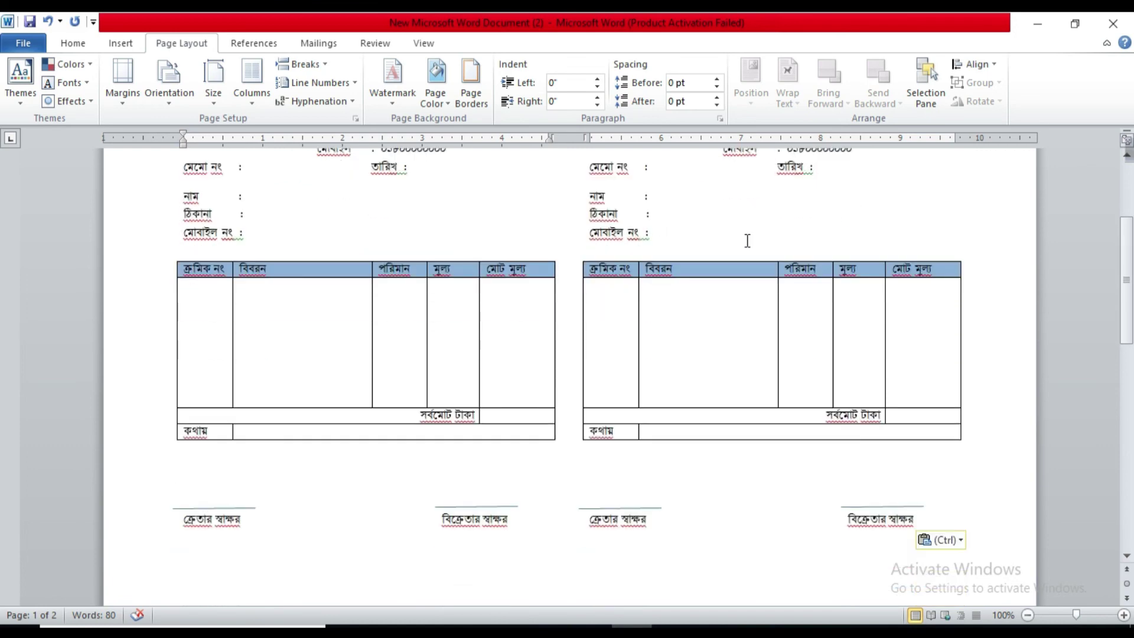
{"action": "scroll", "coordinate": [802, 228], "scroll_direction": "down", "scroll_amount": 1}
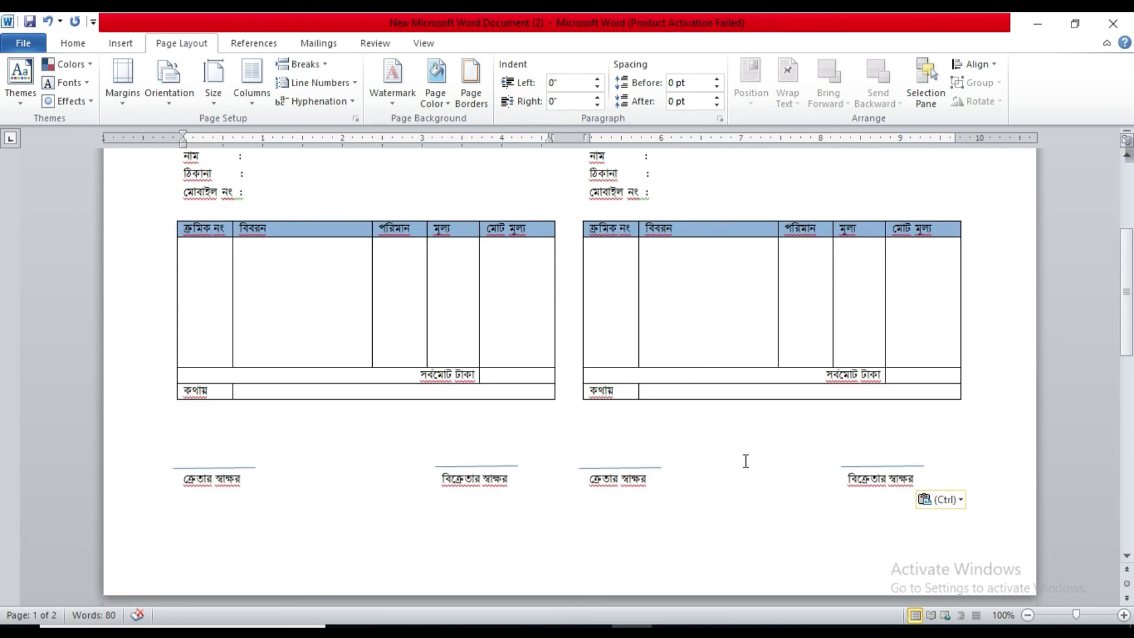
{"action": "scroll", "coordinate": [746, 461], "scroll_direction": "up", "scroll_amount": 2}
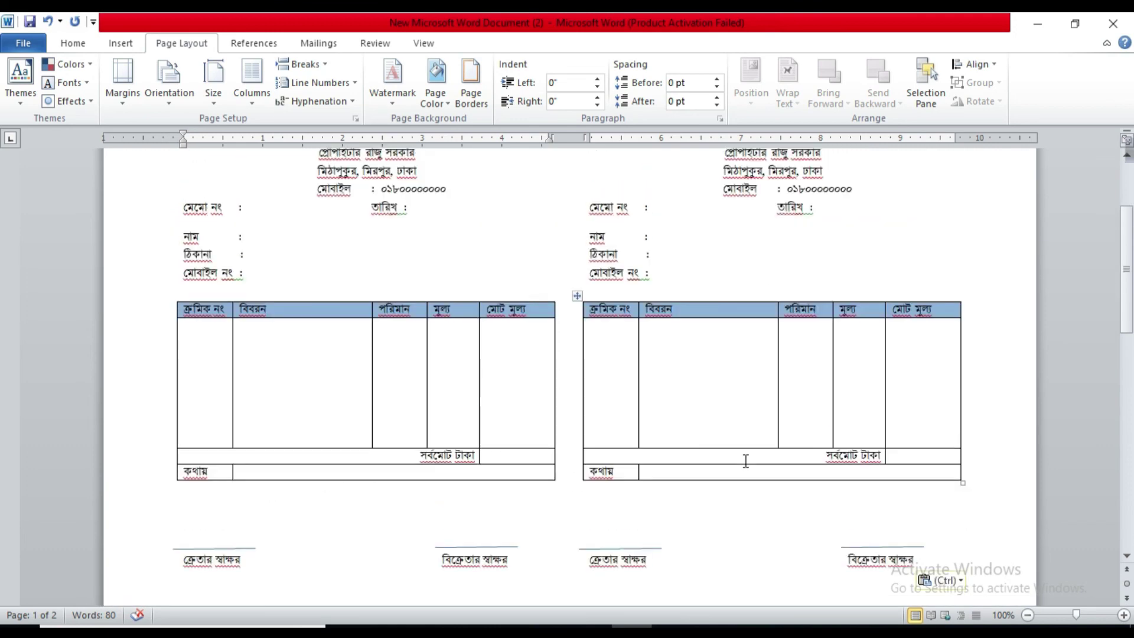
{"action": "scroll", "coordinate": [745, 461], "scroll_direction": "up", "scroll_amount": 1}
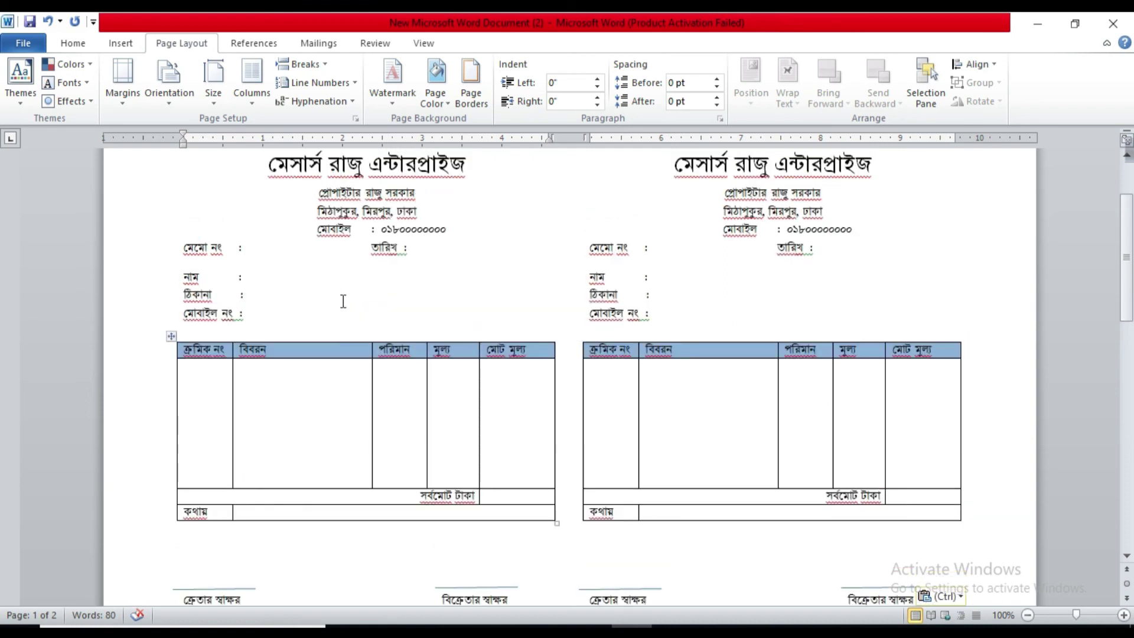